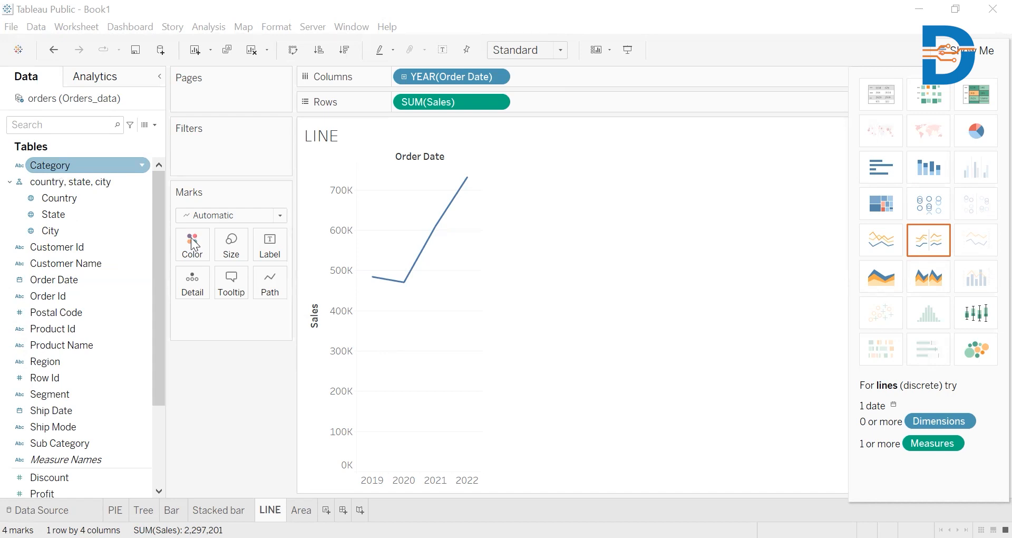
Step: Color the LINE sheet's sales line by Category
drag(191, 239, 193, 242)
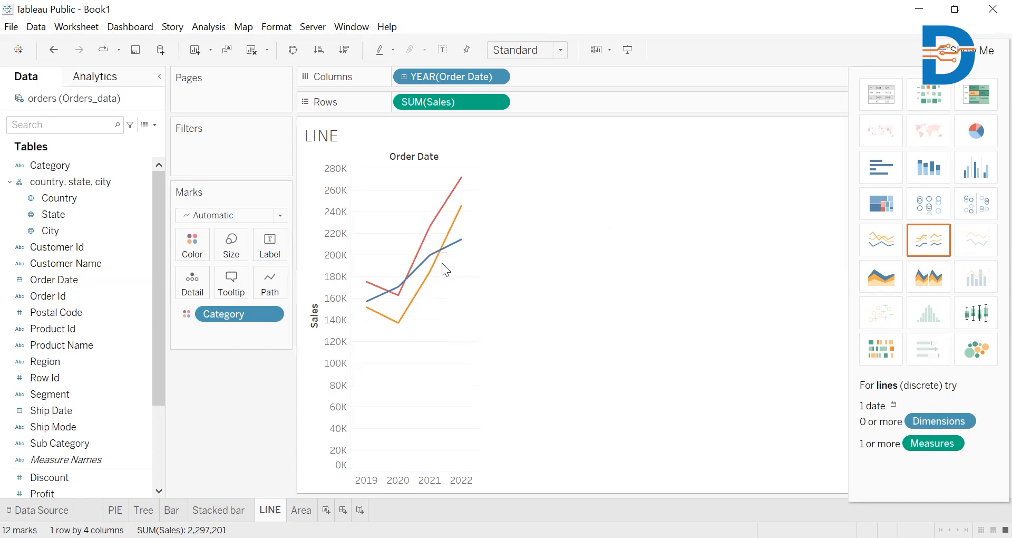
mouse_move(440, 262)
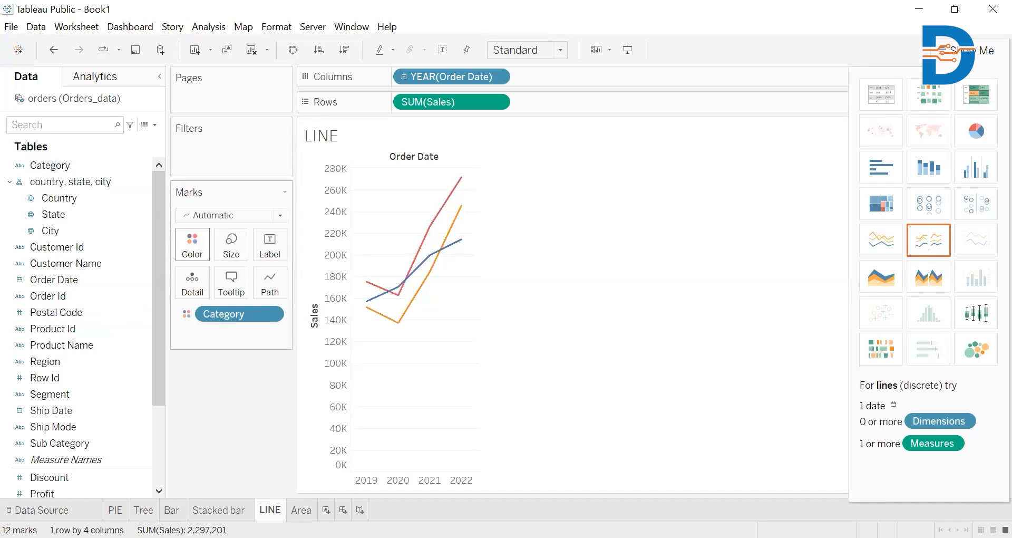
Step: On the Area sheet, build a table of Profit by Order Date year and Category
click(302, 510)
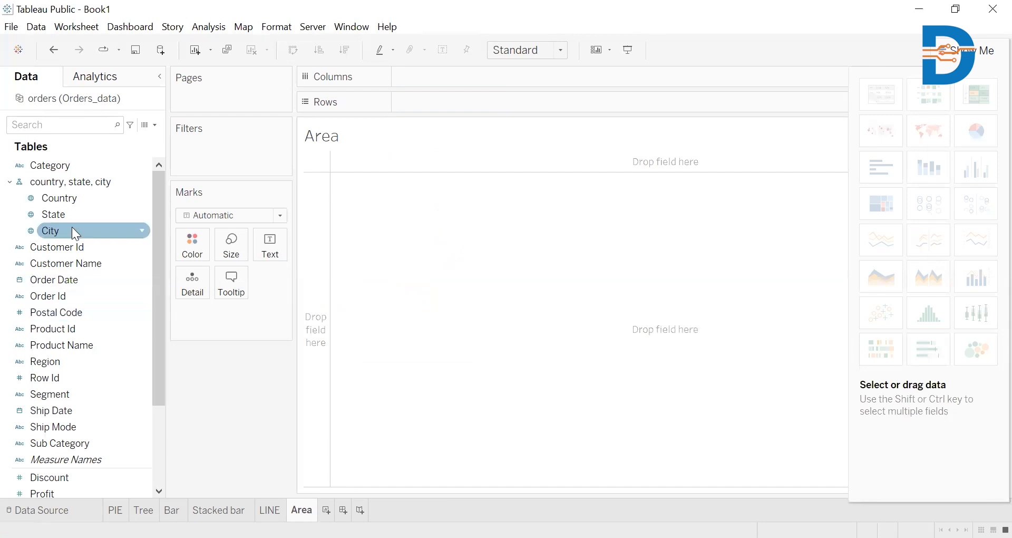
double_click(50, 283)
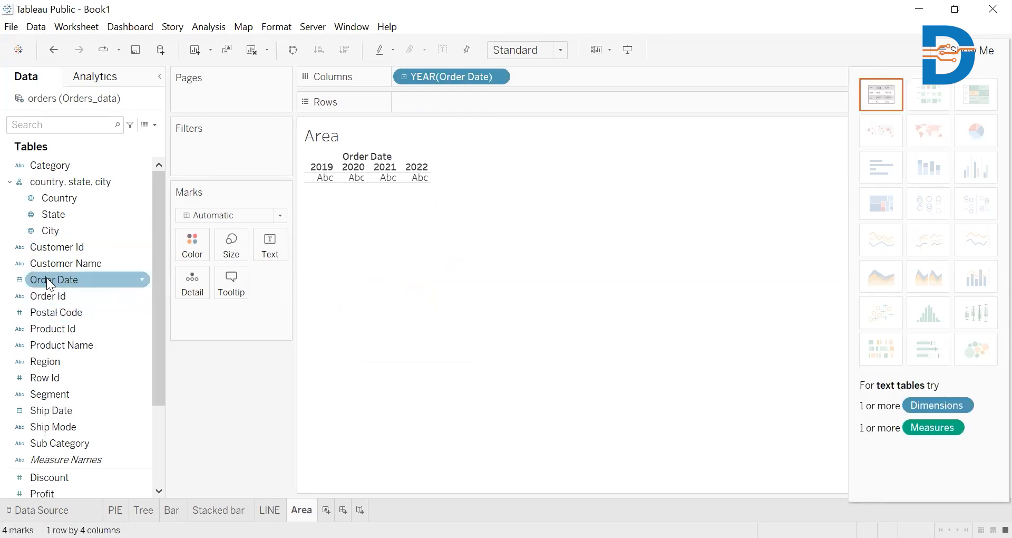
scroll(107, 484, down, 3)
click(71, 445)
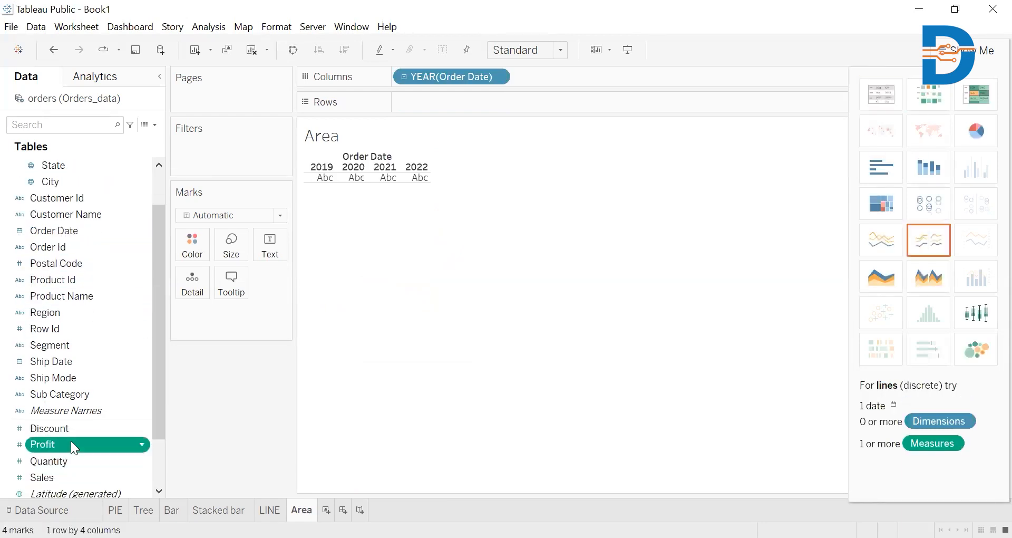
double_click(71, 444)
scroll(79, 403, up, 3)
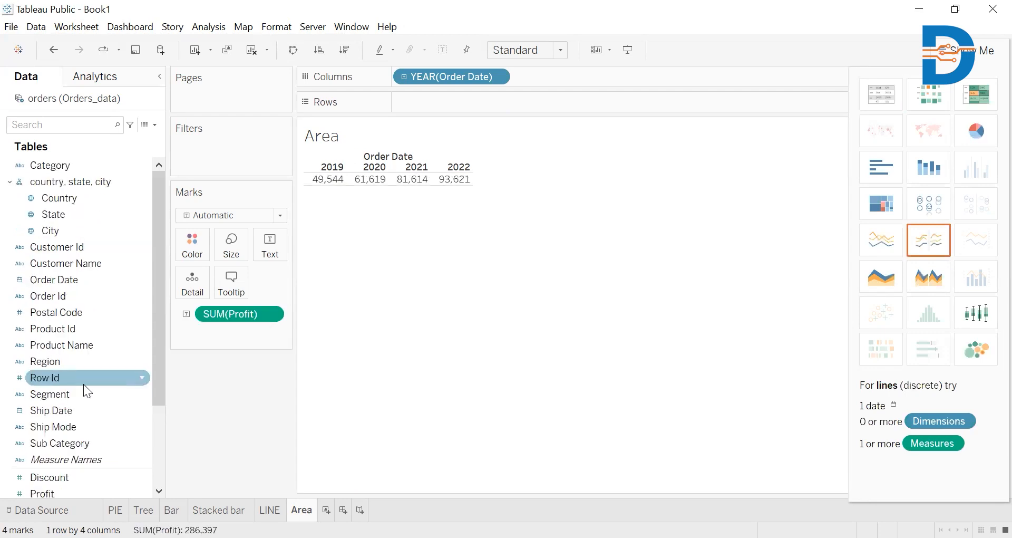
double_click(61, 164)
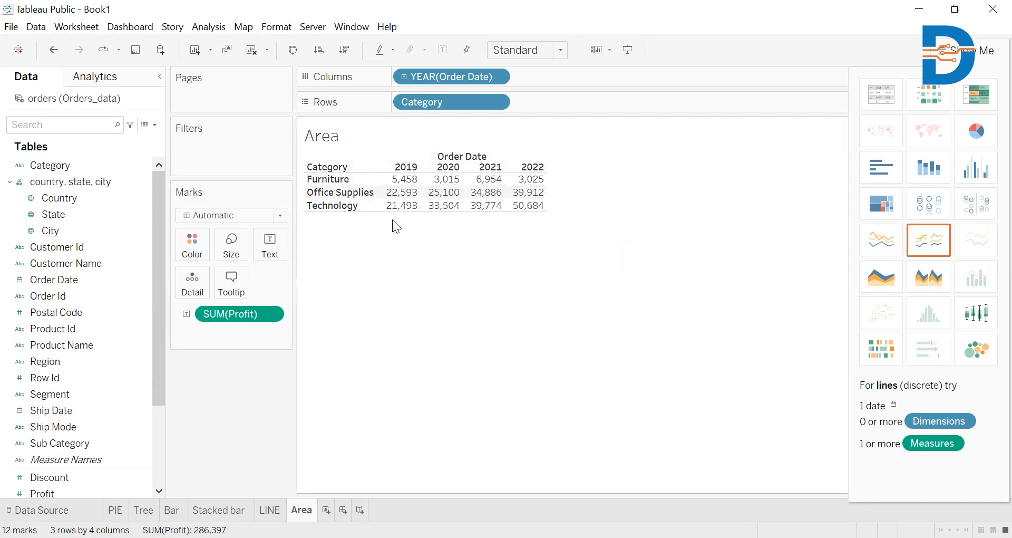
Step: Convert the Area sheet's table into a continuous area chart of Profit by year, colored by Category
click(926, 253)
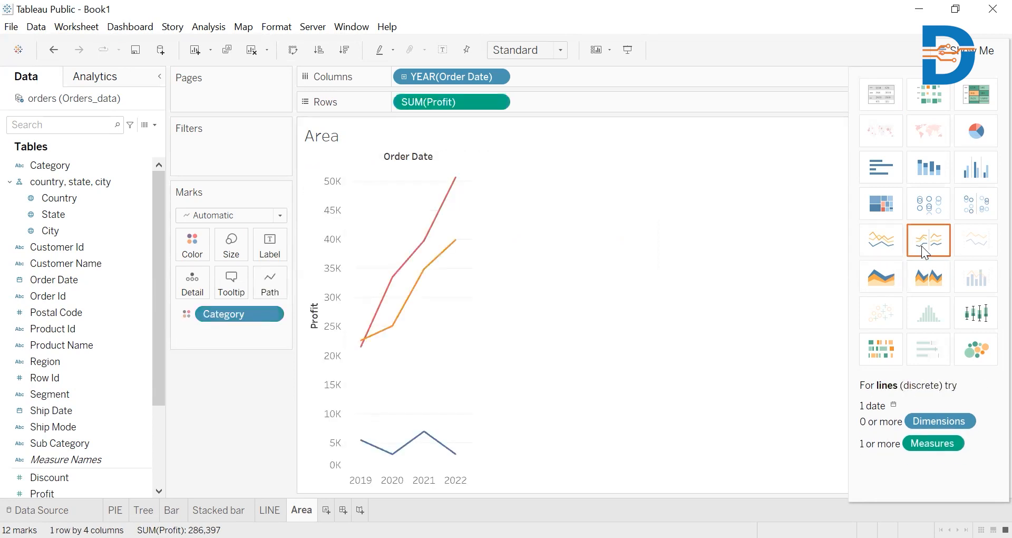
click(932, 284)
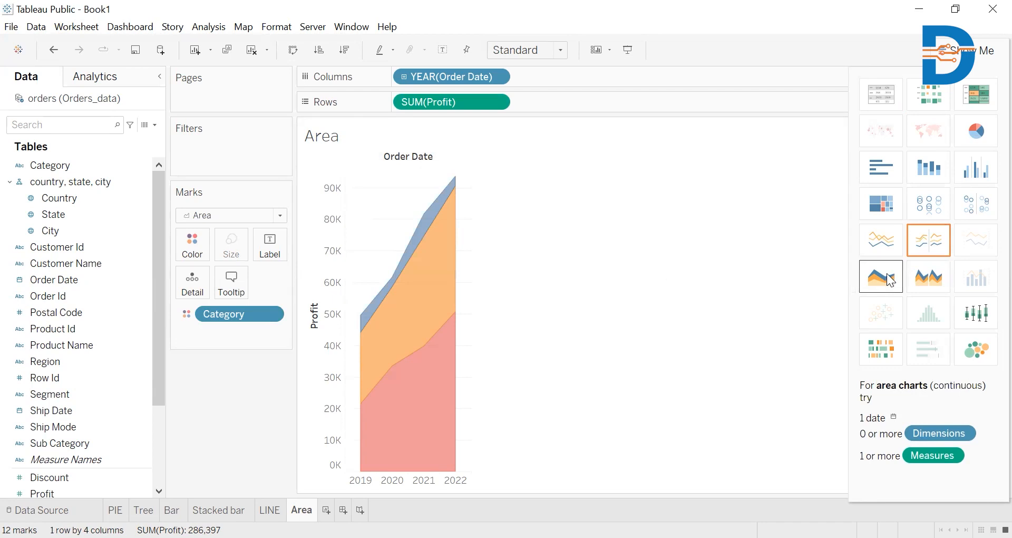
click(890, 280)
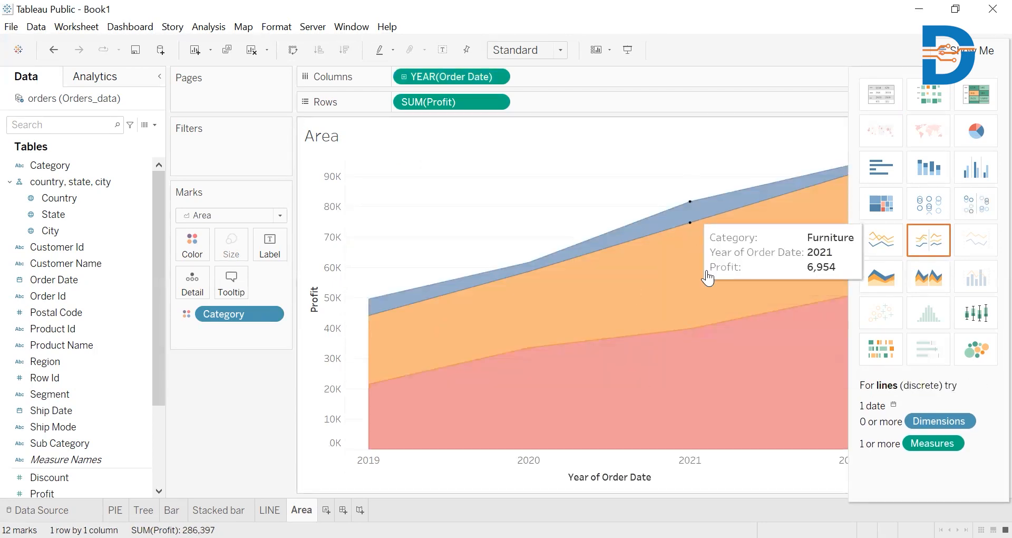
mouse_move(707, 339)
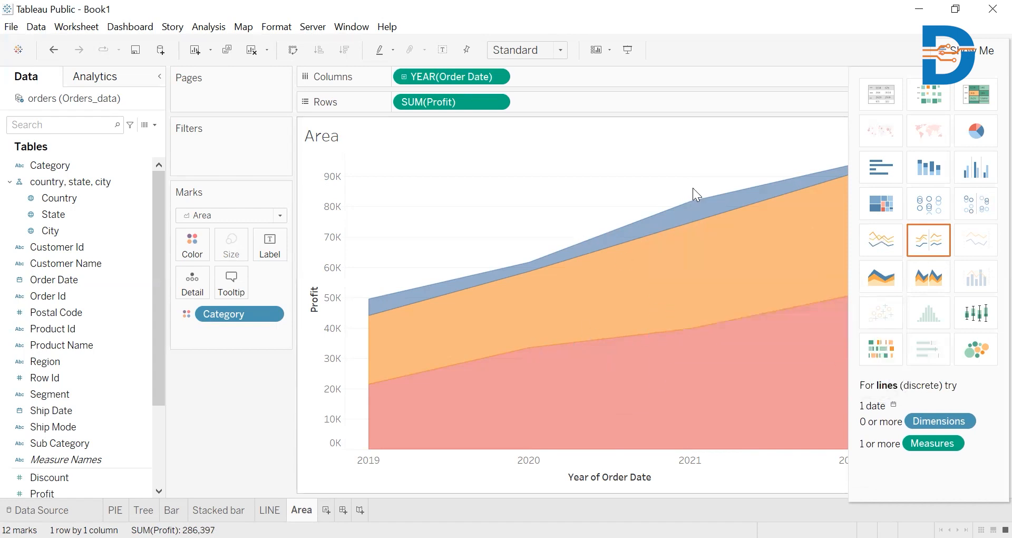
mouse_move(694, 199)
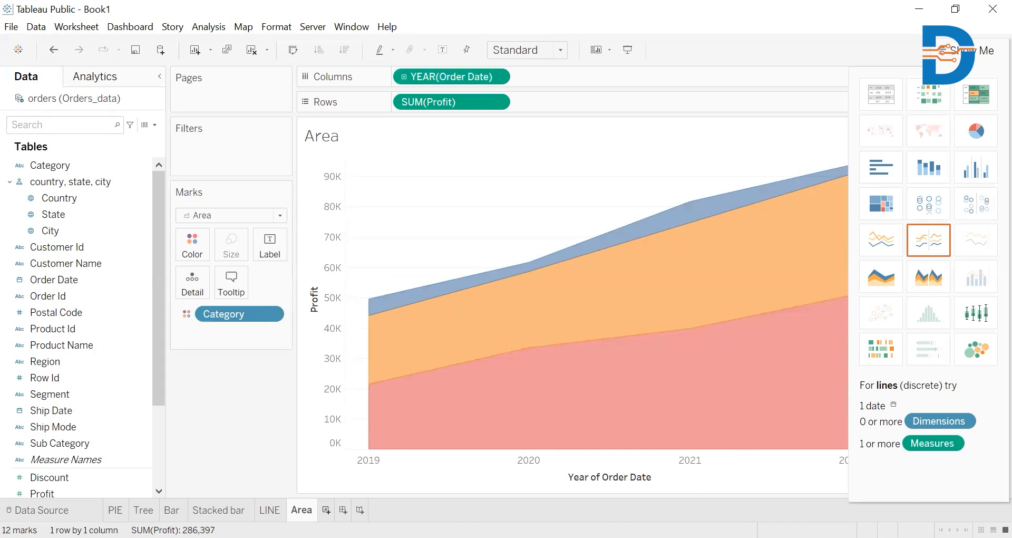
Step: Add a new worksheet and name it Dual chart
click(326, 510)
right_click(339, 511)
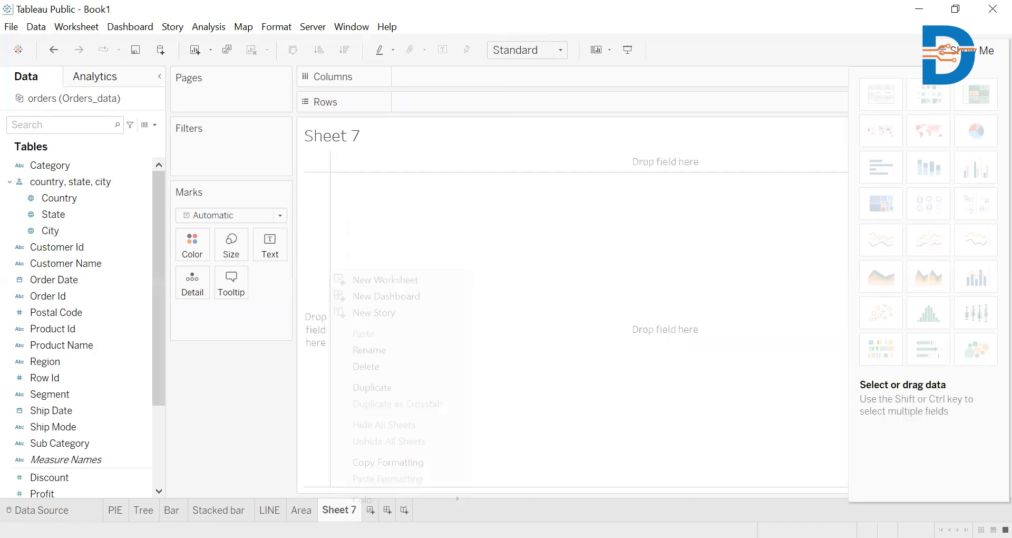
click(384, 351)
text(Dual char)
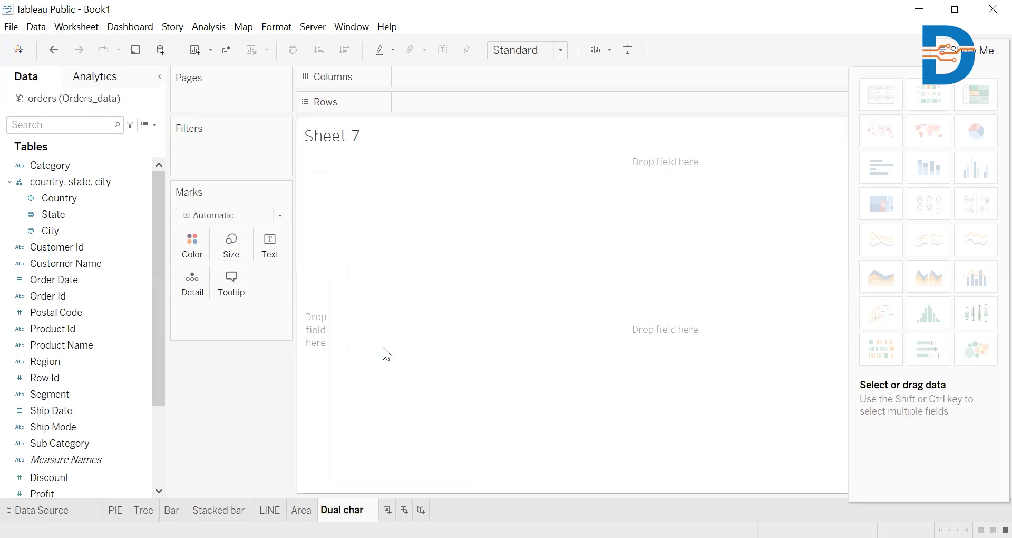
text(t)
key(Return)
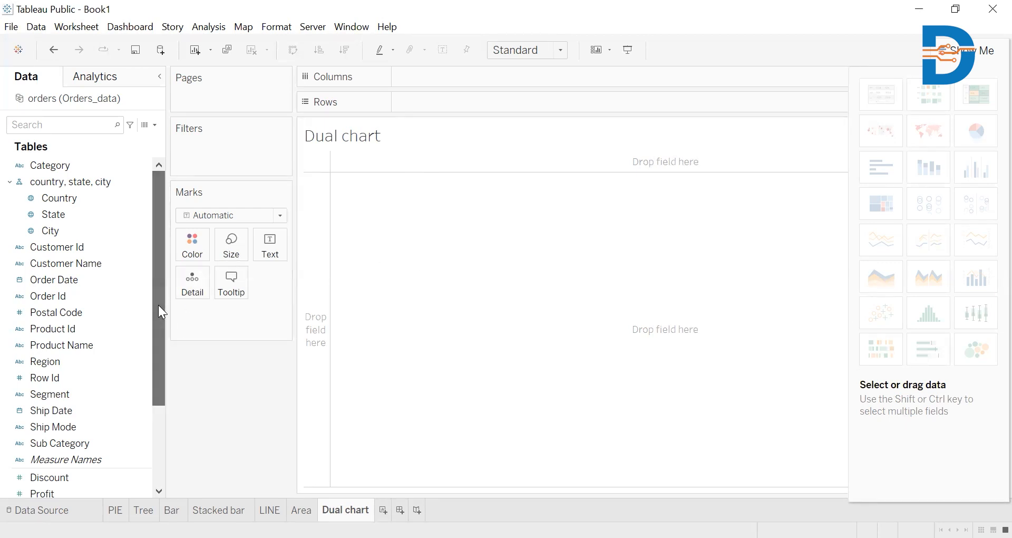
Step: Build a dual combination chart of Profit and Sales by Order Date year, with Profit as bars and Sales as a line
click(65, 280)
double_click(65, 282)
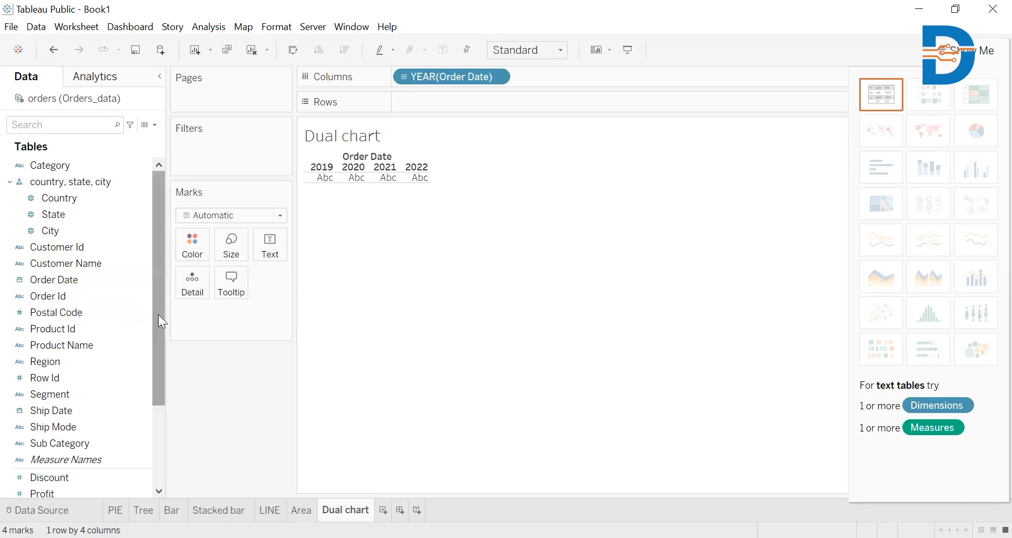
drag(158, 323, 156, 396)
click(41, 377)
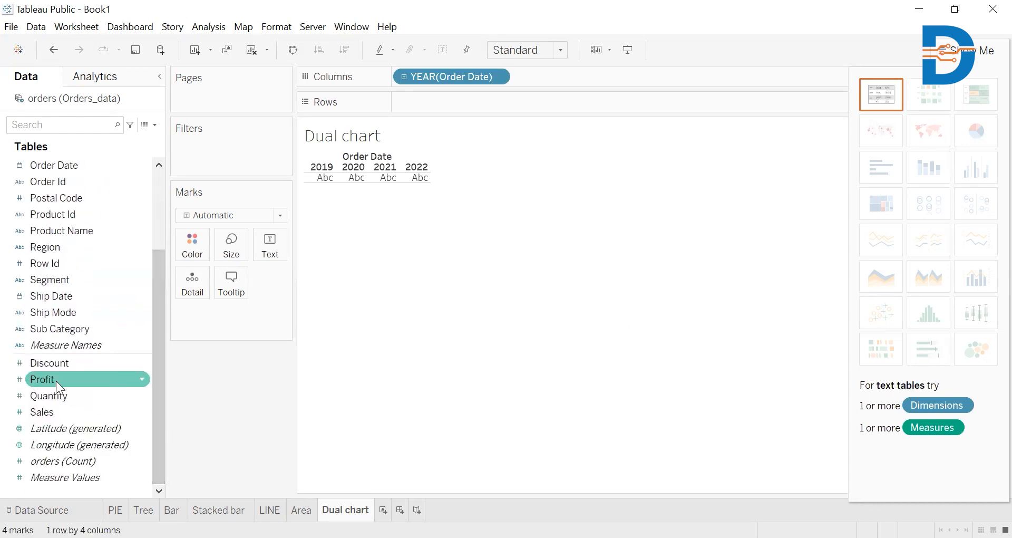
double_click(56, 380)
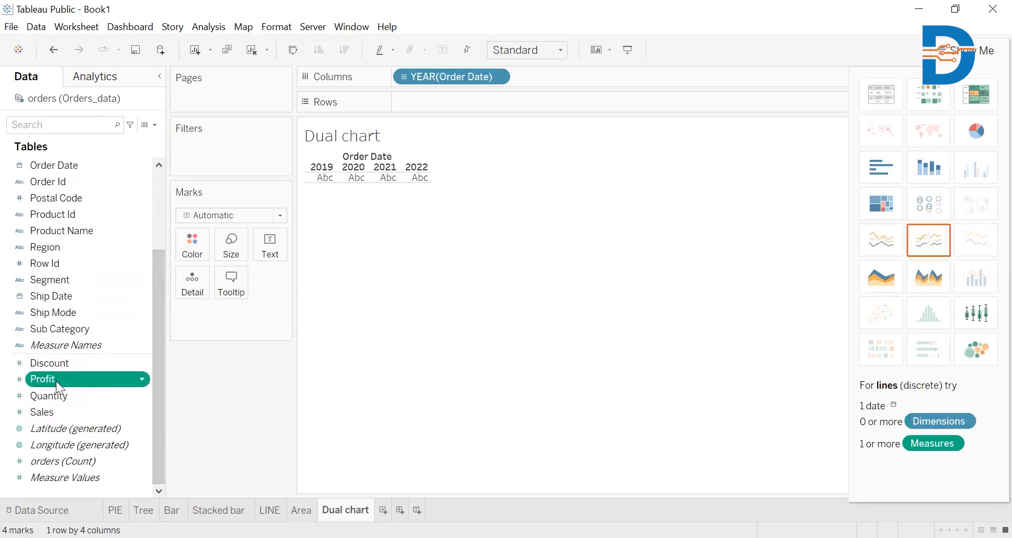
click(65, 414)
double_click(66, 415)
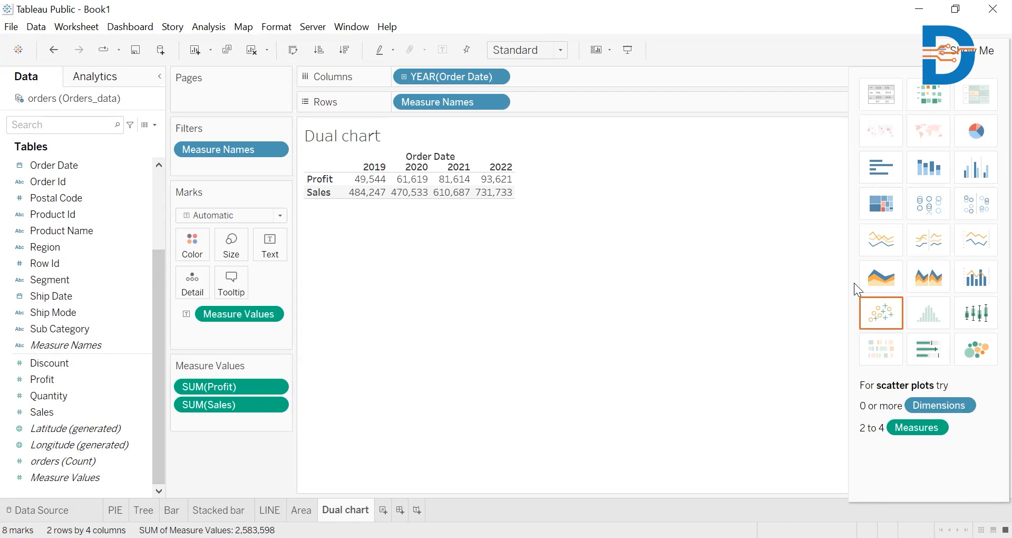
click(979, 280)
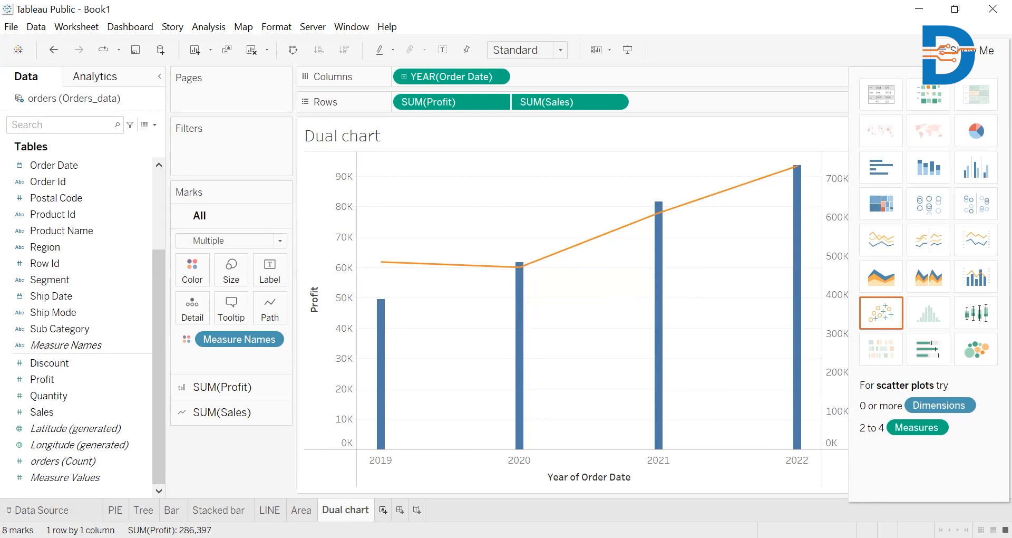
Step: Add a new worksheet and name it Scatter plot
click(384, 510)
right_click(385, 510)
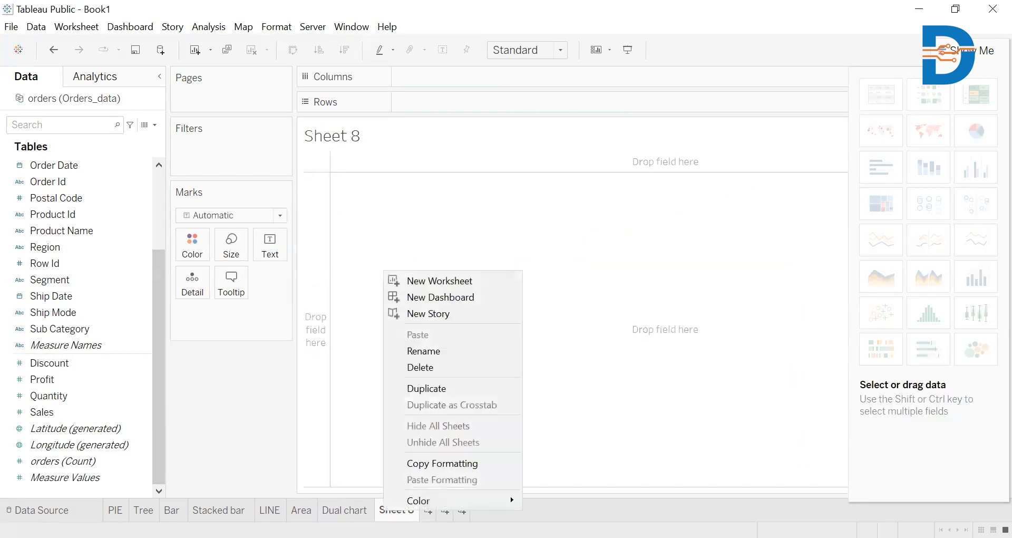
click(447, 349)
key(BackSpace)
text(Scat)
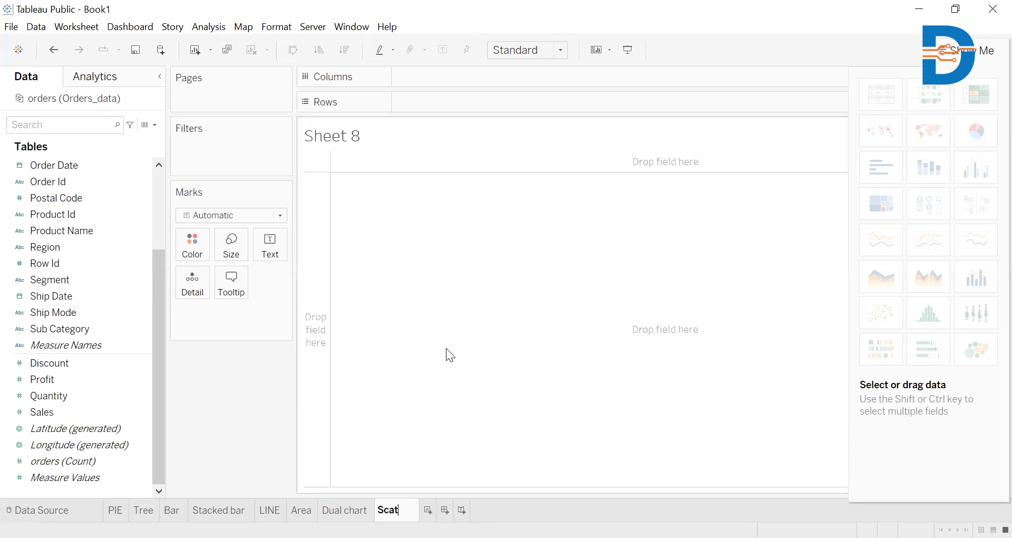
text(ter plot)
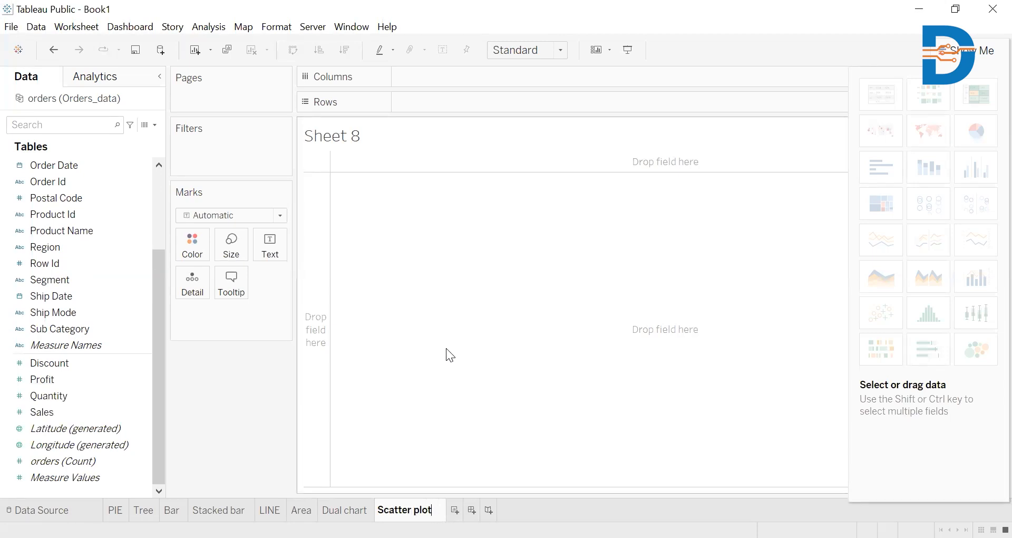
key(Return)
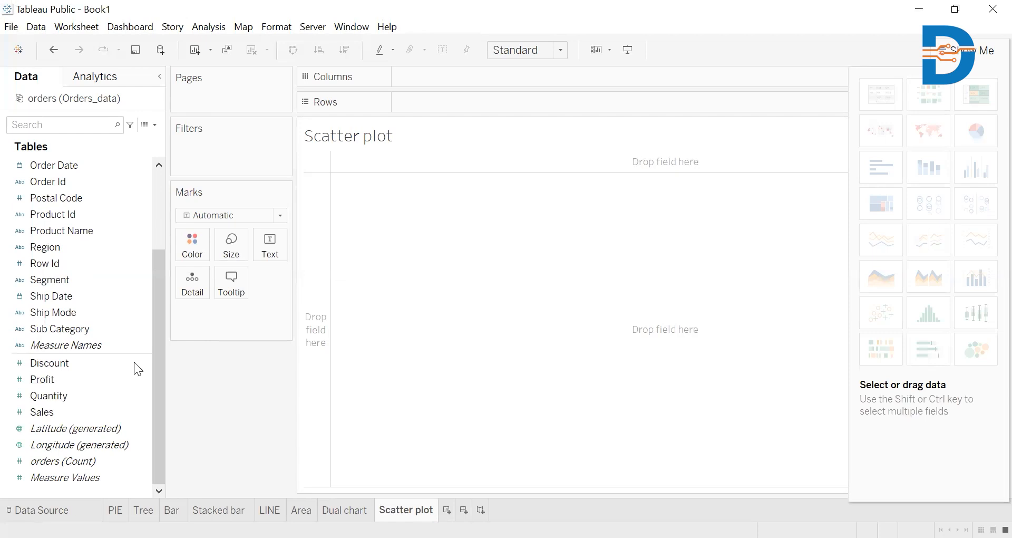
Step: Build a scatter plot with Sales on columns and Profit on rows, colored by Sub Category
click(78, 396)
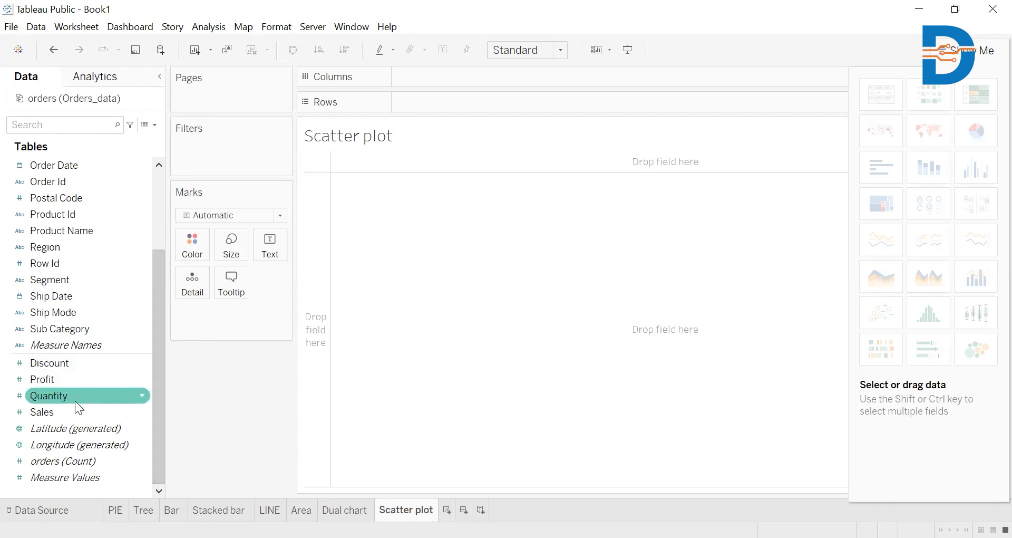
click(51, 412)
double_click(51, 412)
click(53, 392)
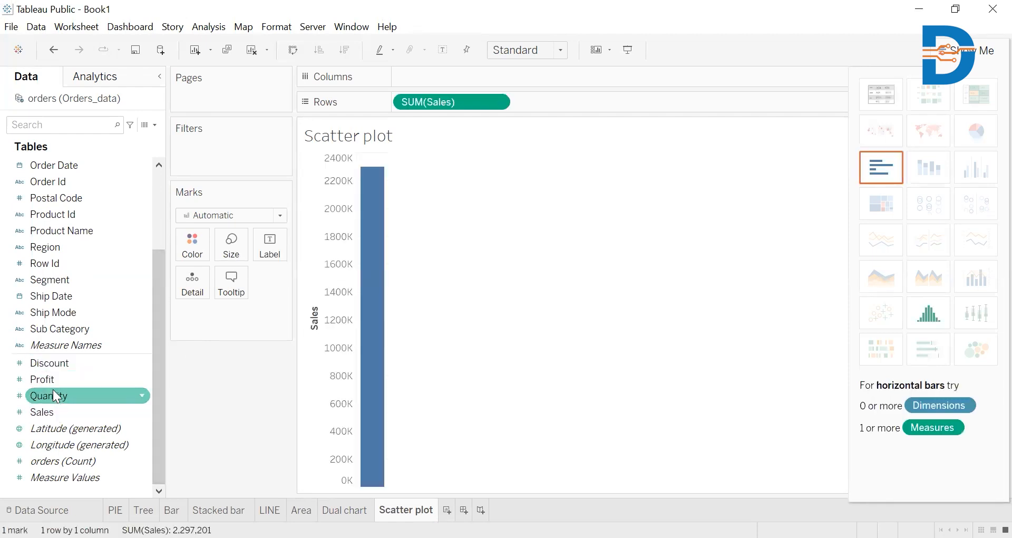
click(53, 382)
double_click(52, 383)
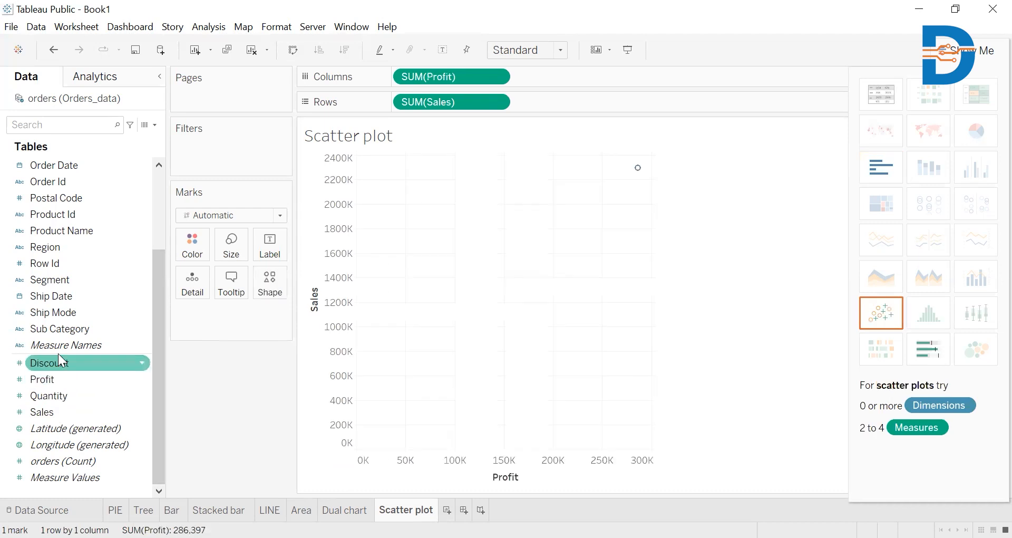
click(58, 328)
double_click(56, 328)
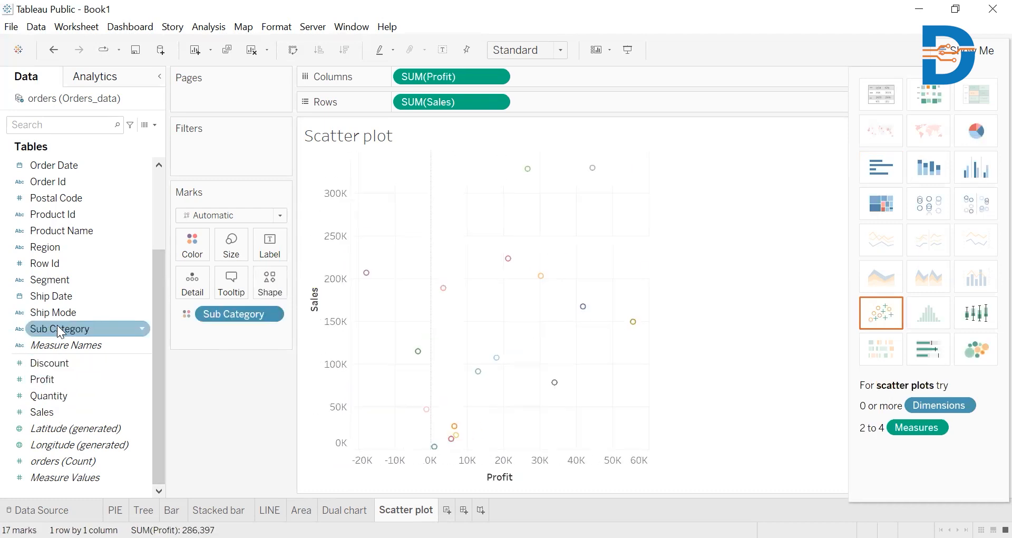
click(883, 310)
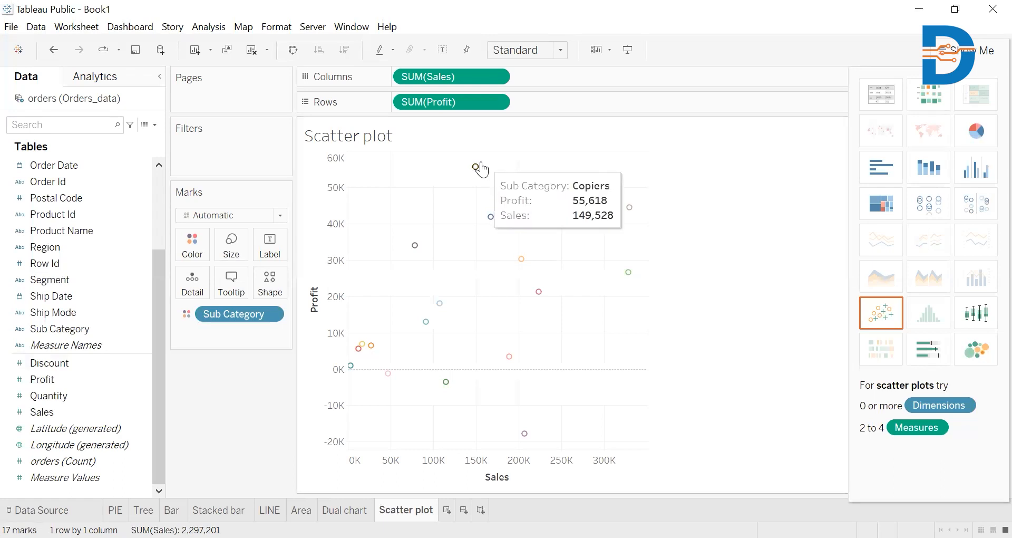
mouse_move(491, 220)
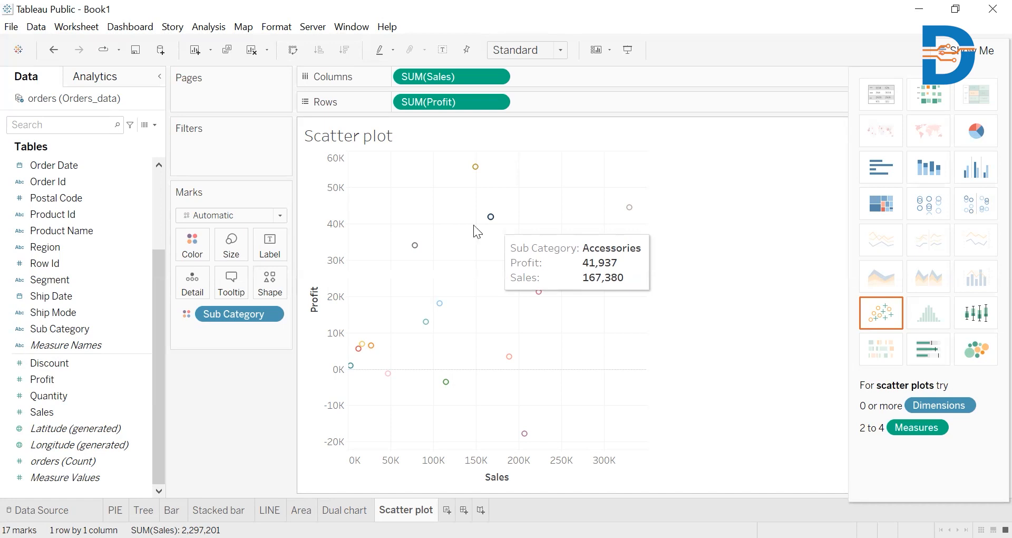
Step: Size the scatter plot's marks by Sub Category as well
click(50, 331)
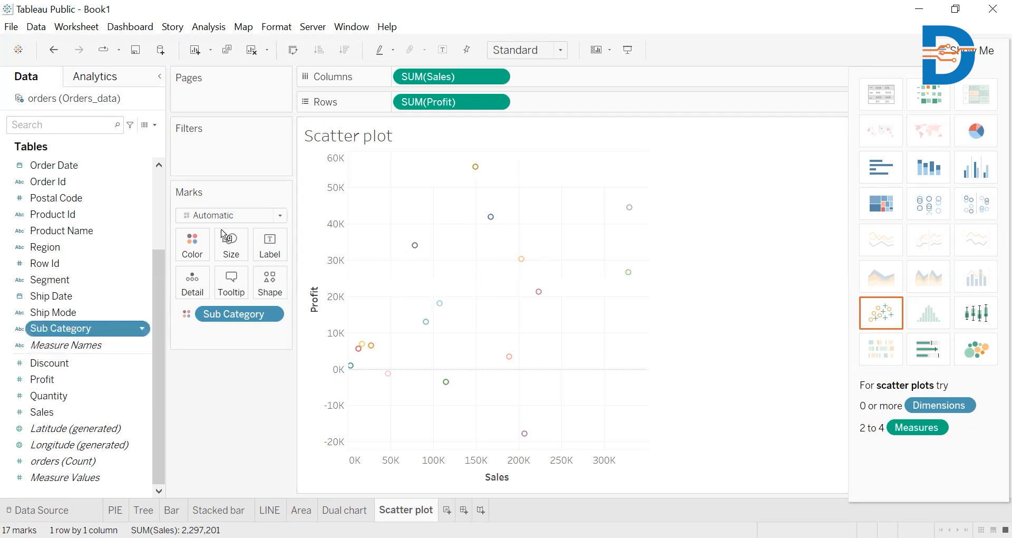
drag(60, 328, 228, 243)
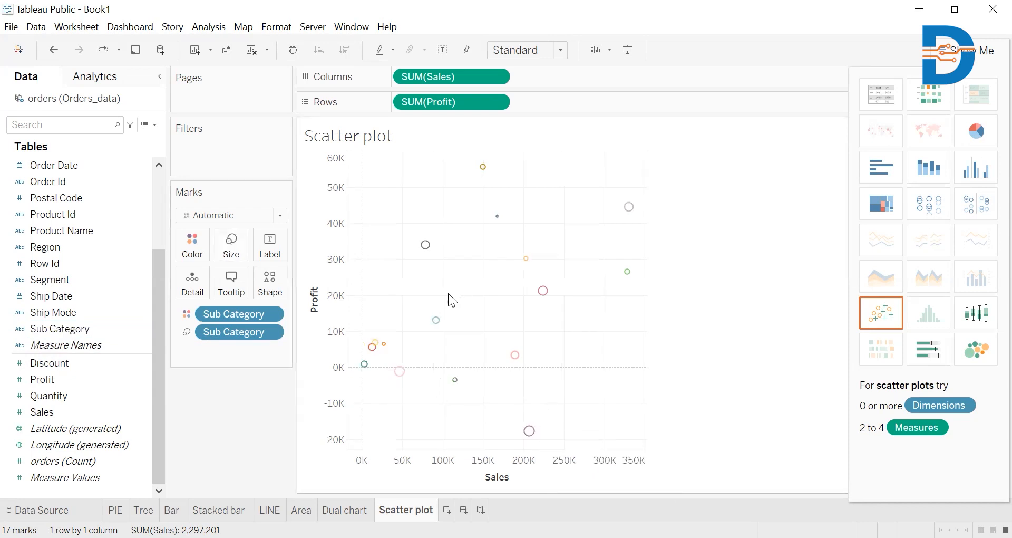
mouse_move(428, 259)
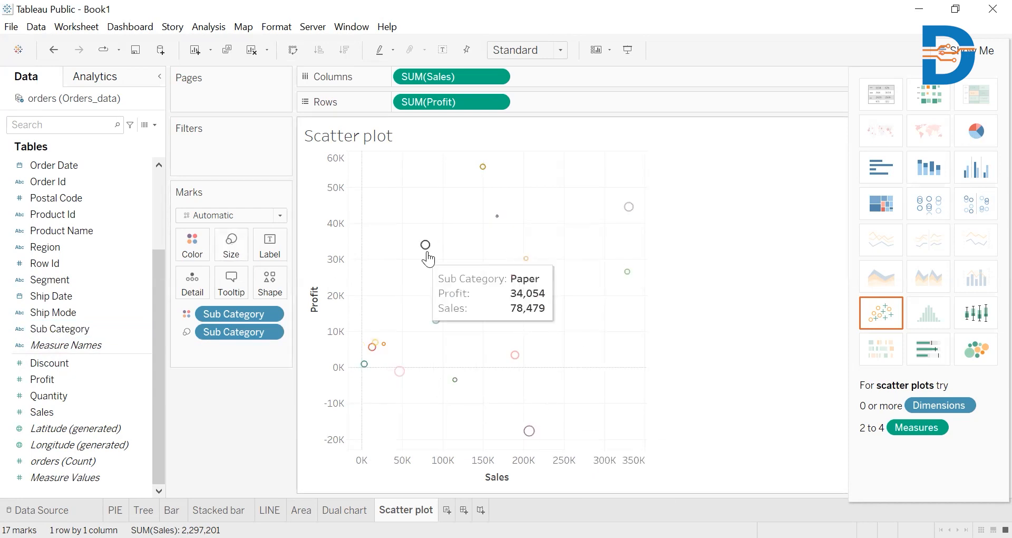
mouse_move(543, 303)
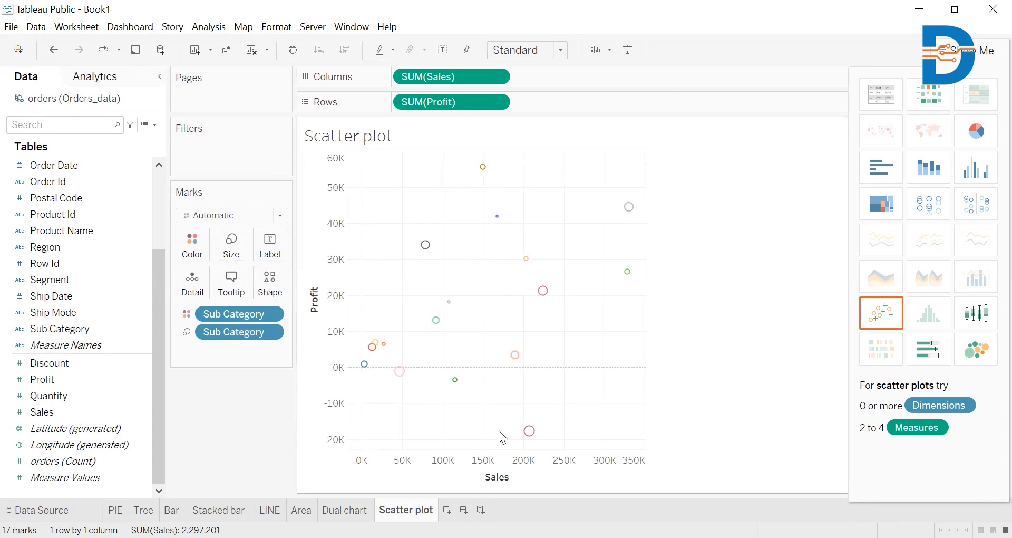
Step: Add a new worksheet and name it Bubble chart
key(ctrl+m)
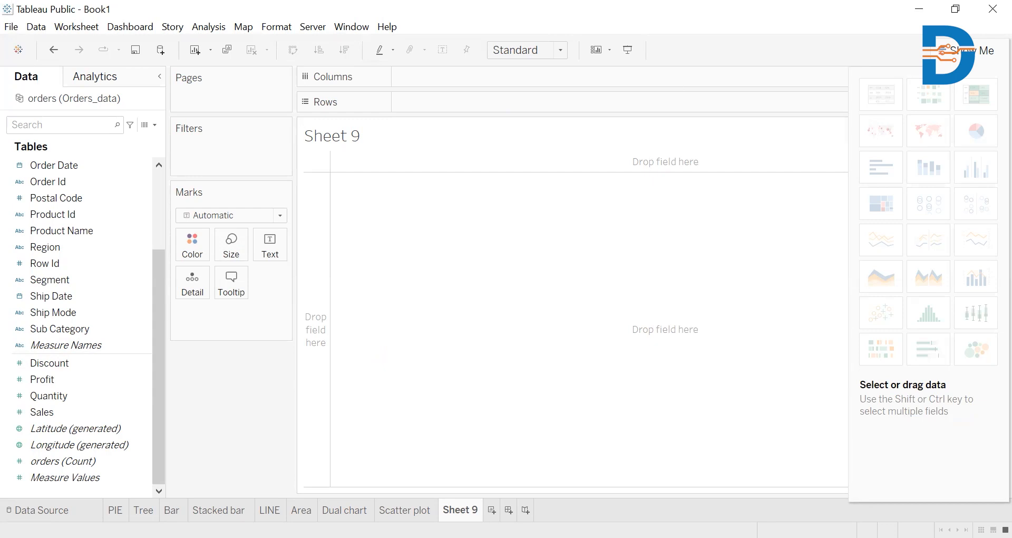
right_click(446, 510)
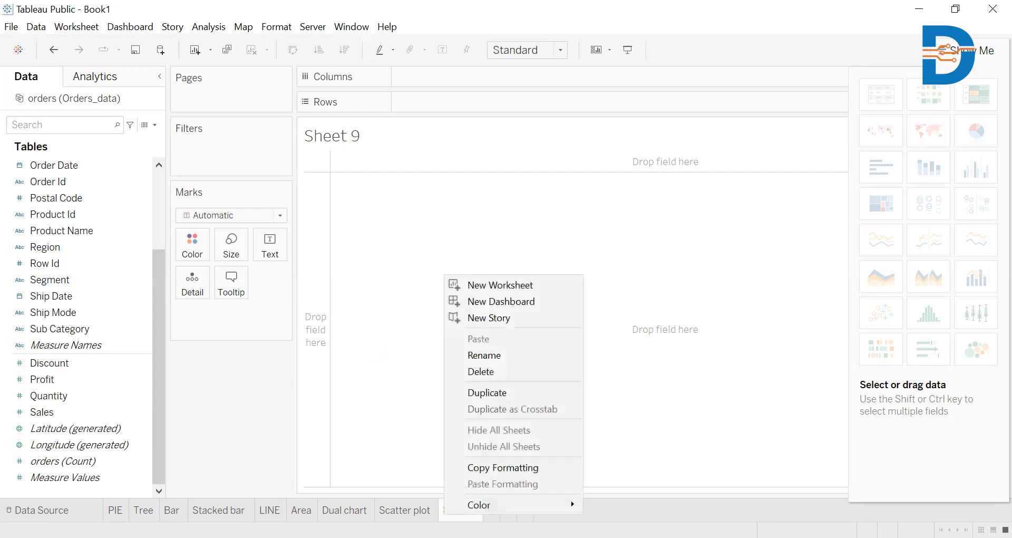
click(472, 356)
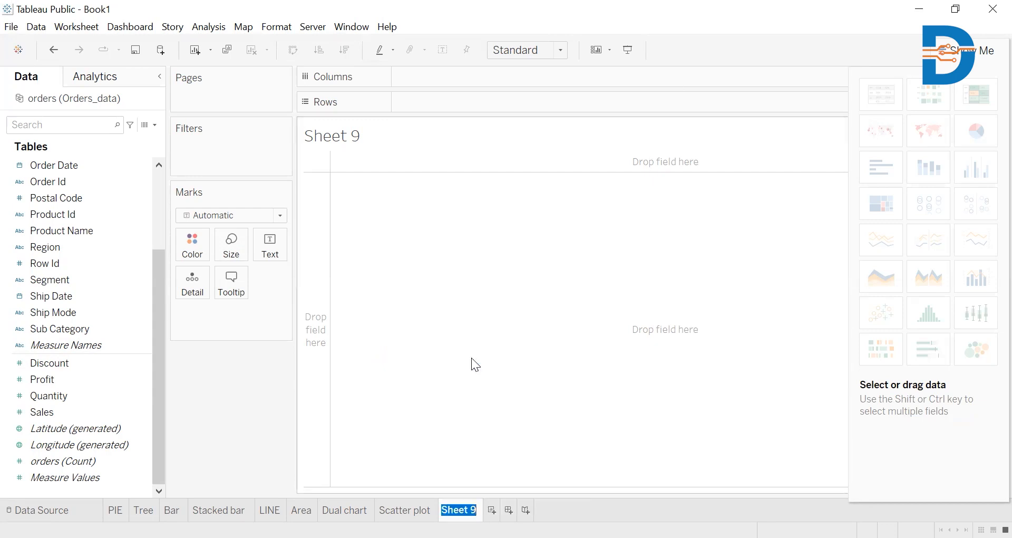
key(BackSpace)
text(Bubble chart)
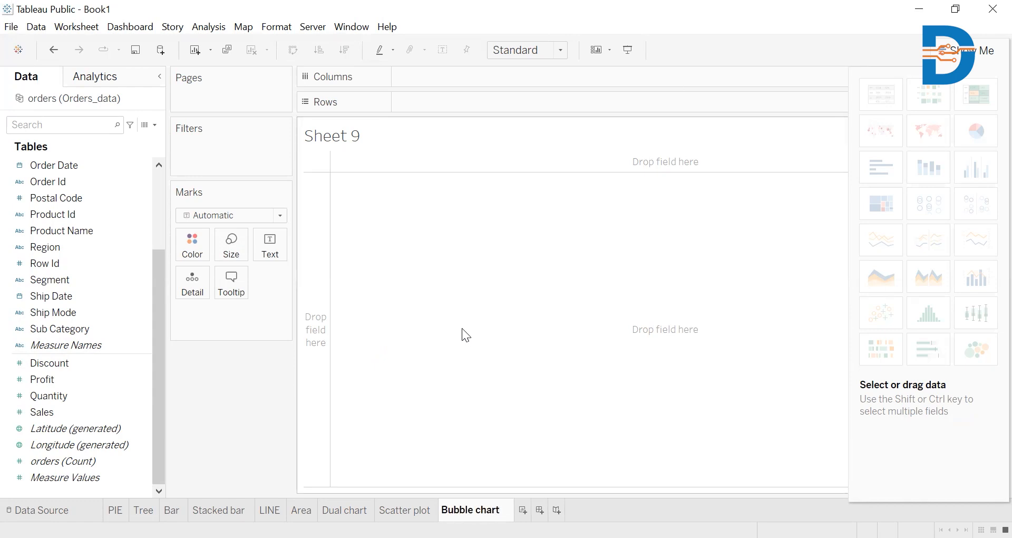
key(Return)
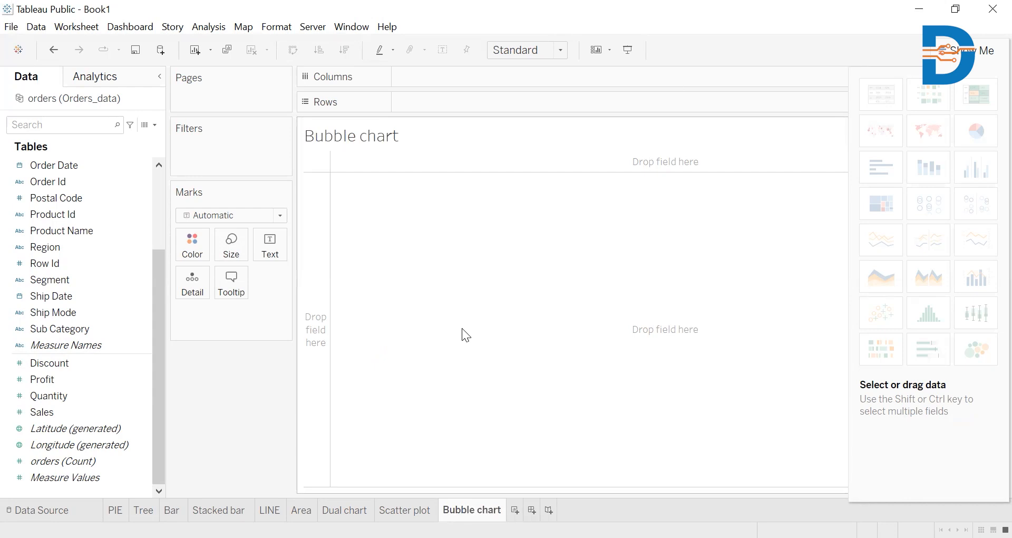
Step: Build a packed bubble chart of Sales by Sub Category and add Sales to the bubble labels
click(61, 324)
double_click(60, 324)
click(49, 414)
double_click(49, 415)
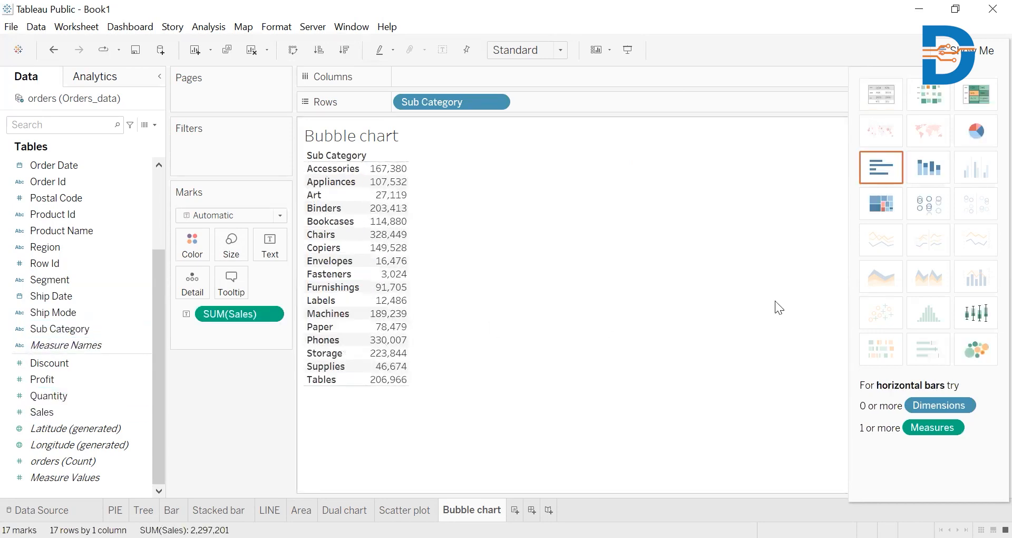
click(976, 350)
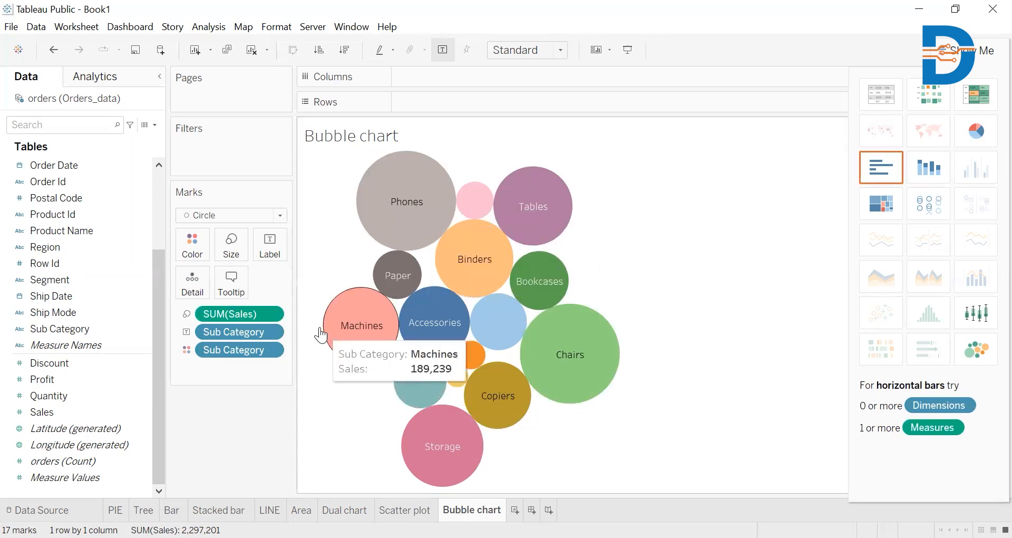
drag(39, 416, 264, 240)
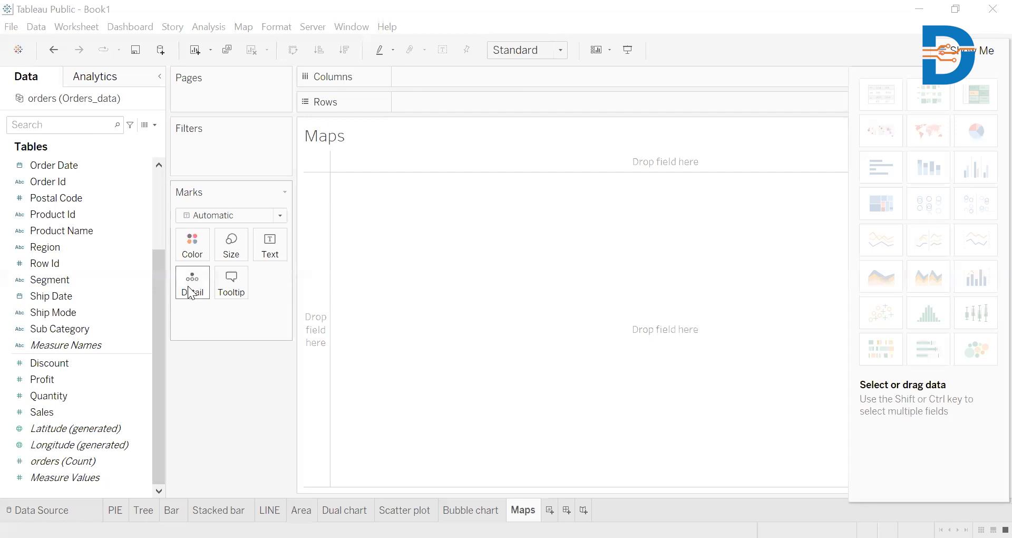
Step: Build a symbol map by State on the Maps worksheet, with the marks sized by Profit
drag(157, 280, 152, 192)
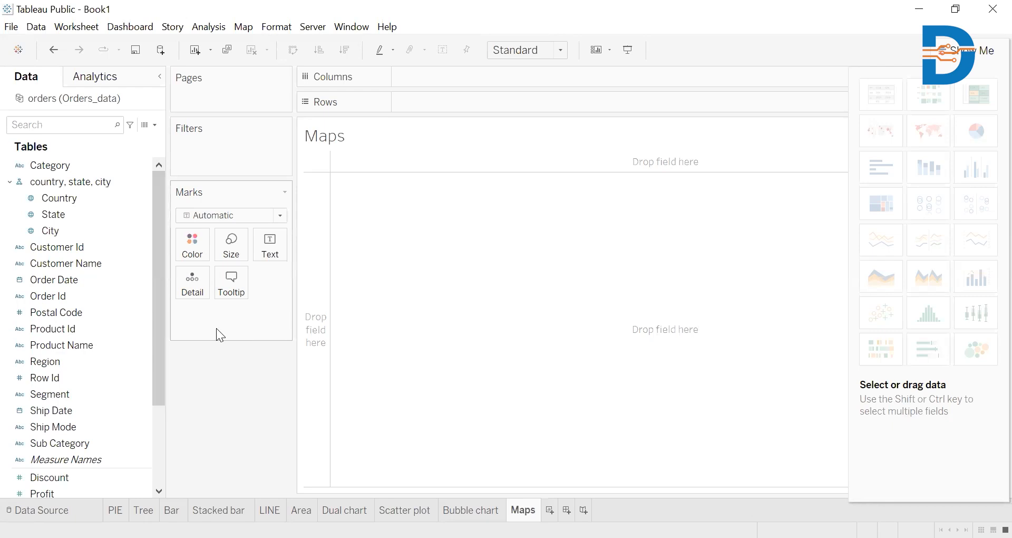
click(69, 216)
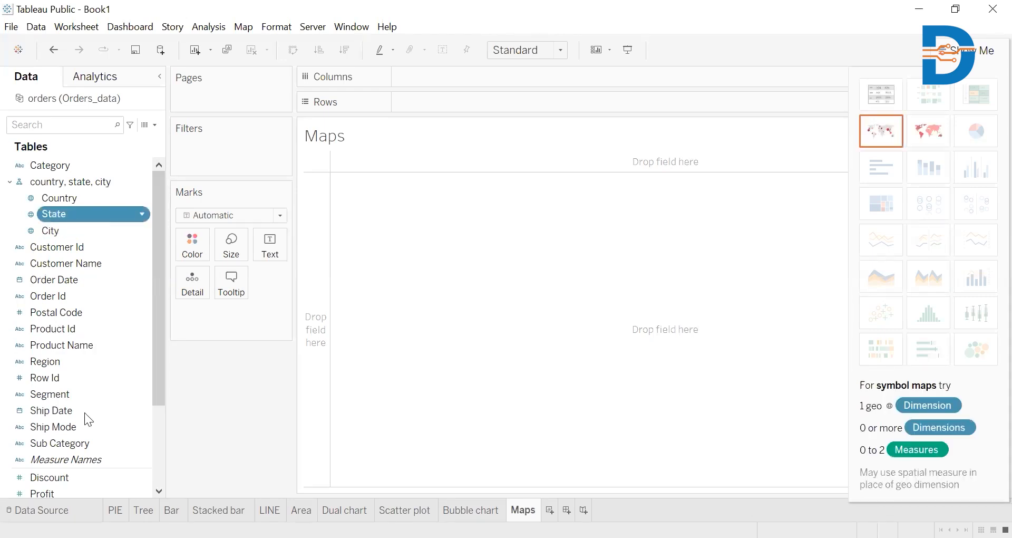
scroll(84, 412, down, 3)
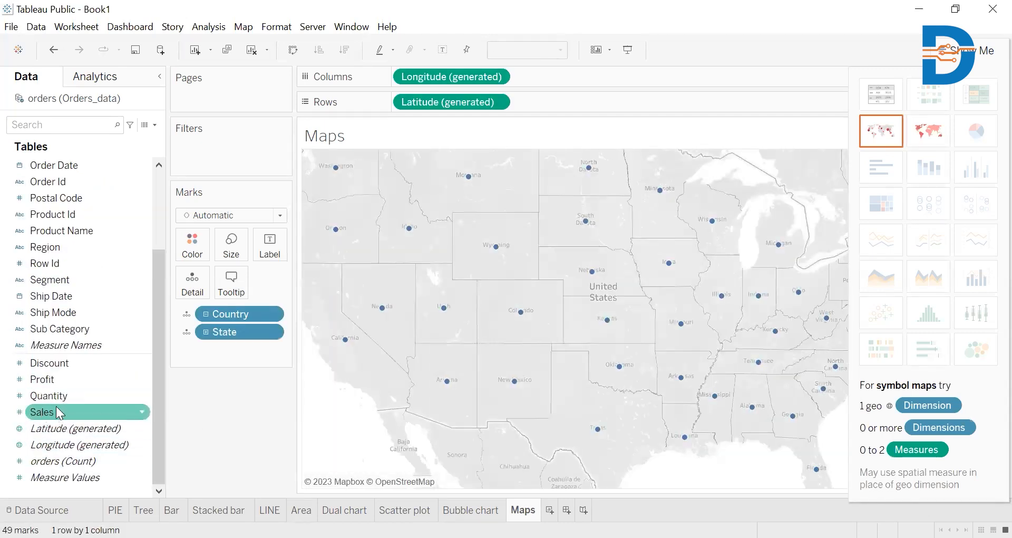
click(50, 379)
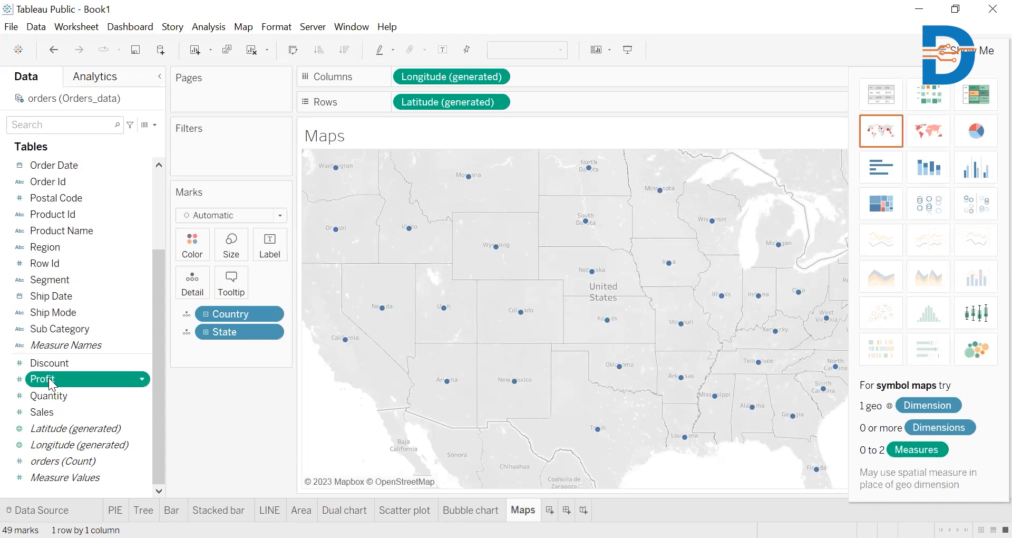
double_click(49, 379)
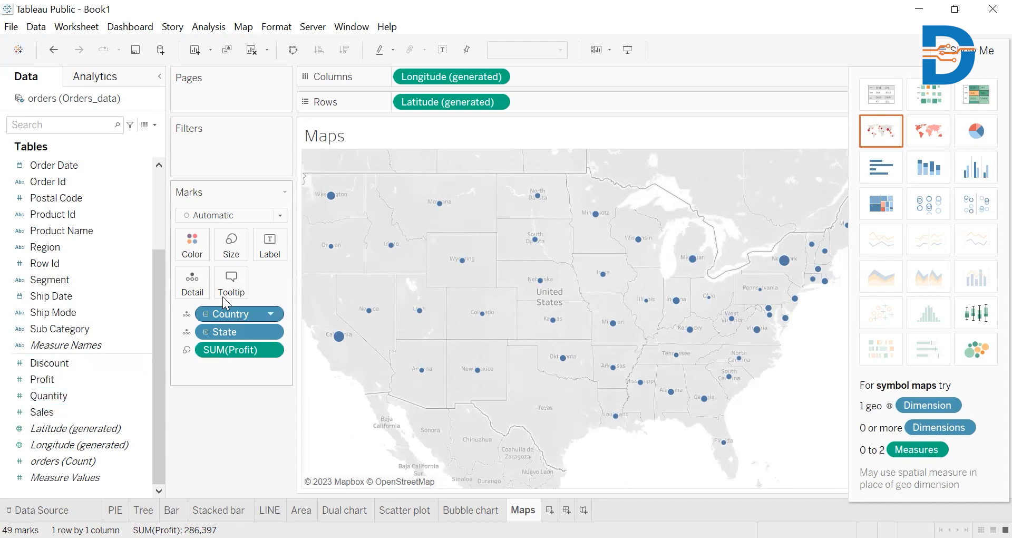
Step: Color the map's marks by State
mouse_move(337, 344)
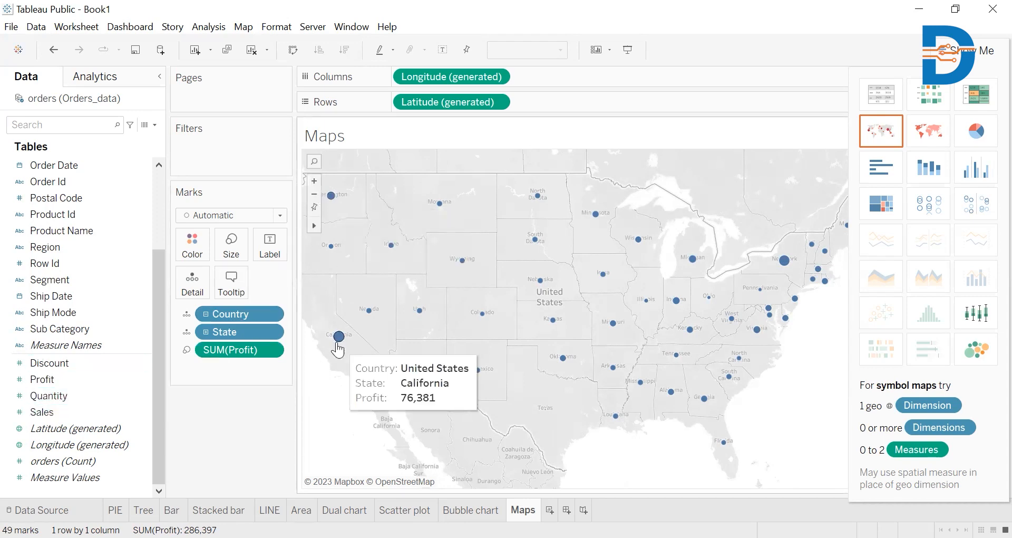
mouse_move(788, 272)
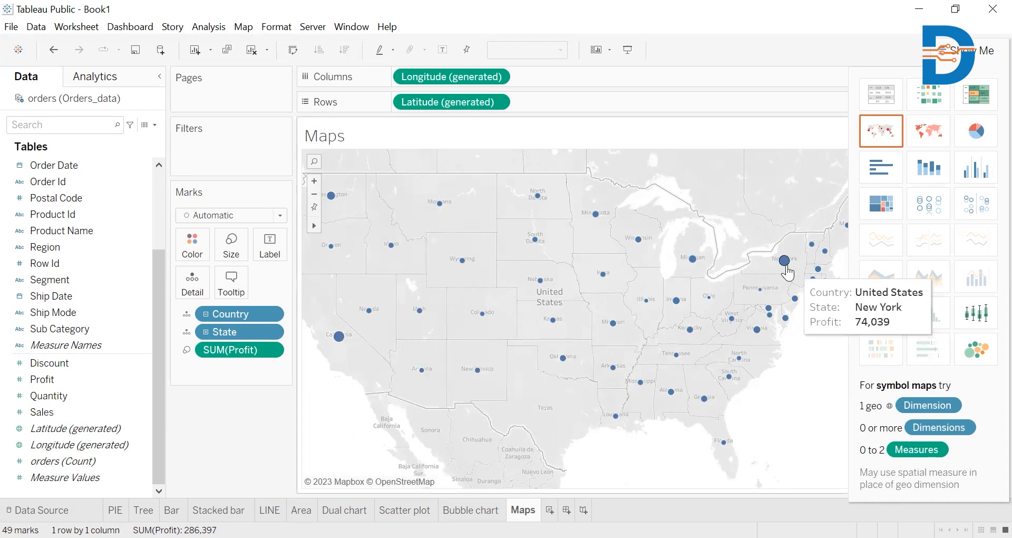
mouse_move(811, 285)
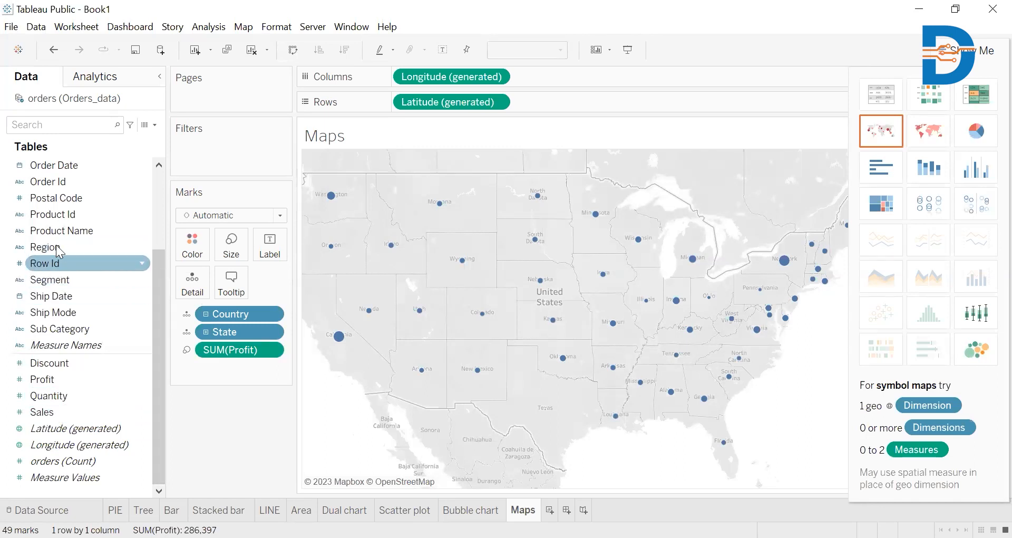
scroll(67, 267, up, 1)
scroll(65, 261, down, 1)
scroll(69, 253, up, 4)
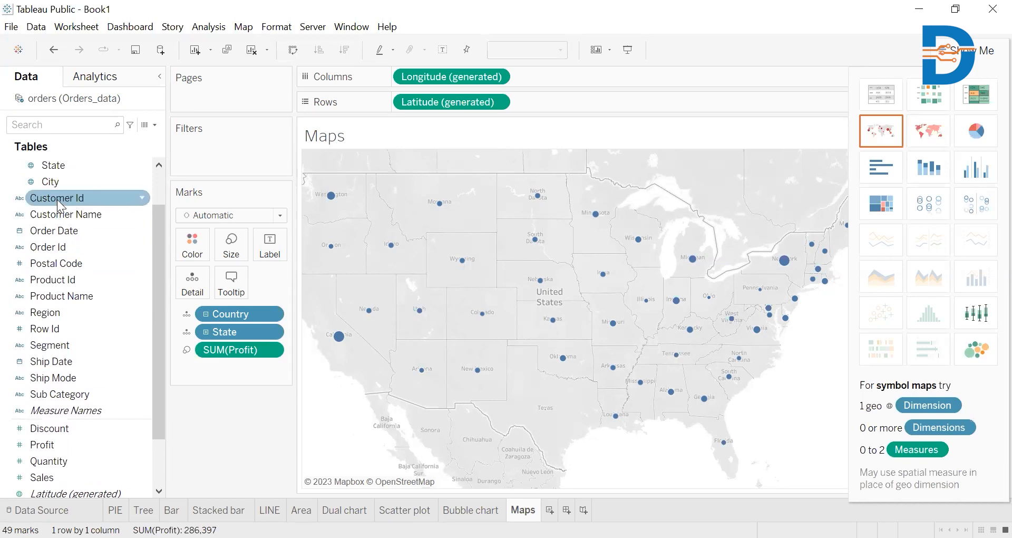
drag(63, 164, 193, 245)
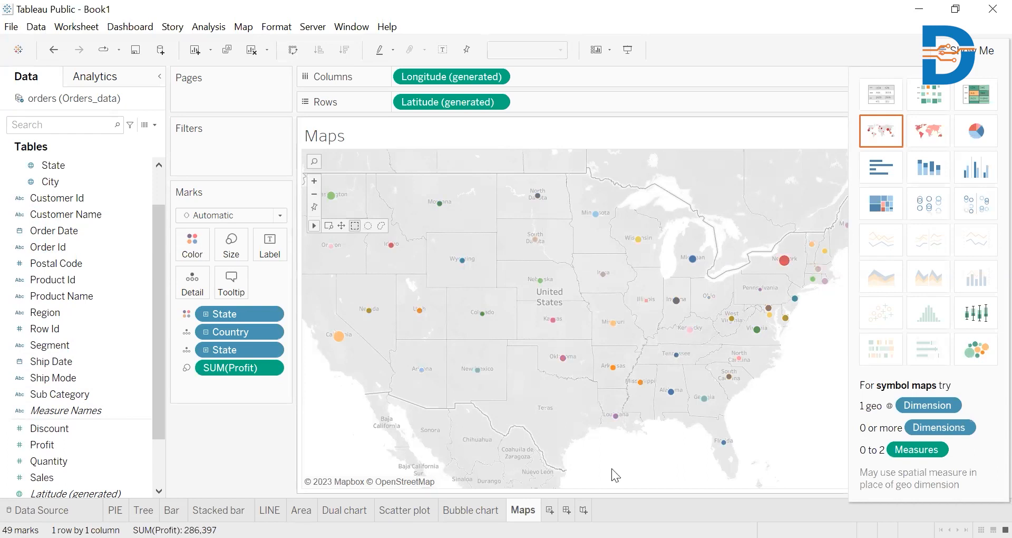
Step: Add a new worksheet and name it Table
click(550, 510)
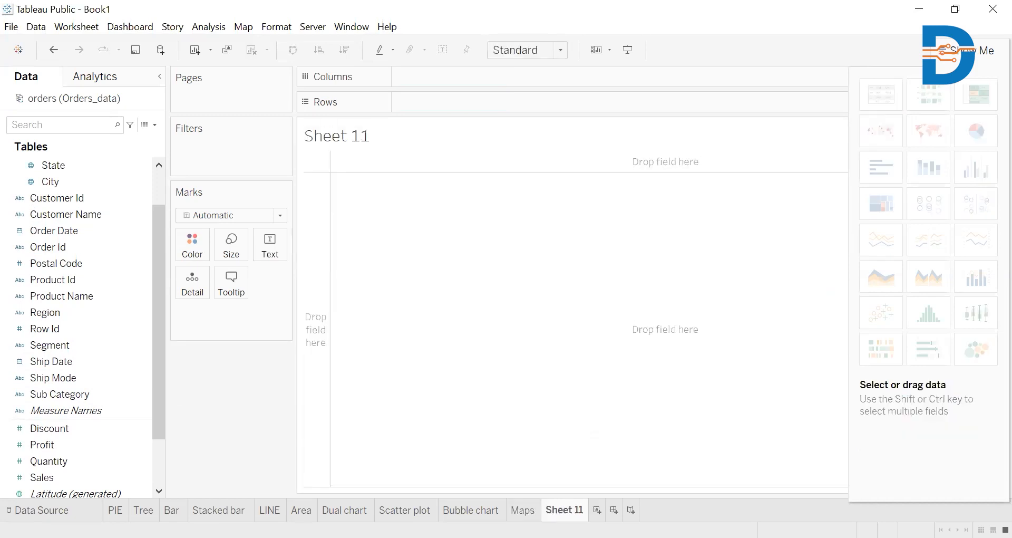
right_click(557, 510)
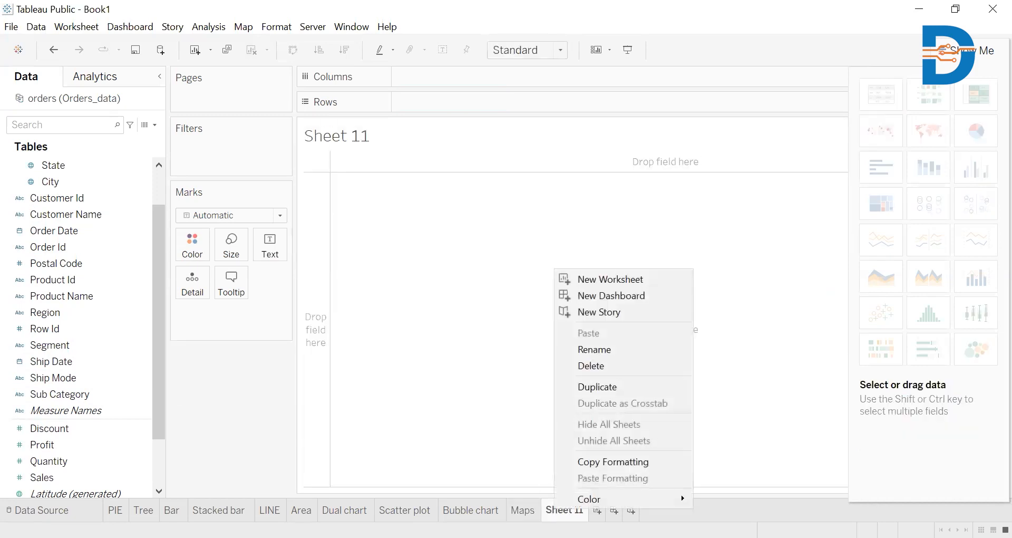
click(589, 349)
text(Table)
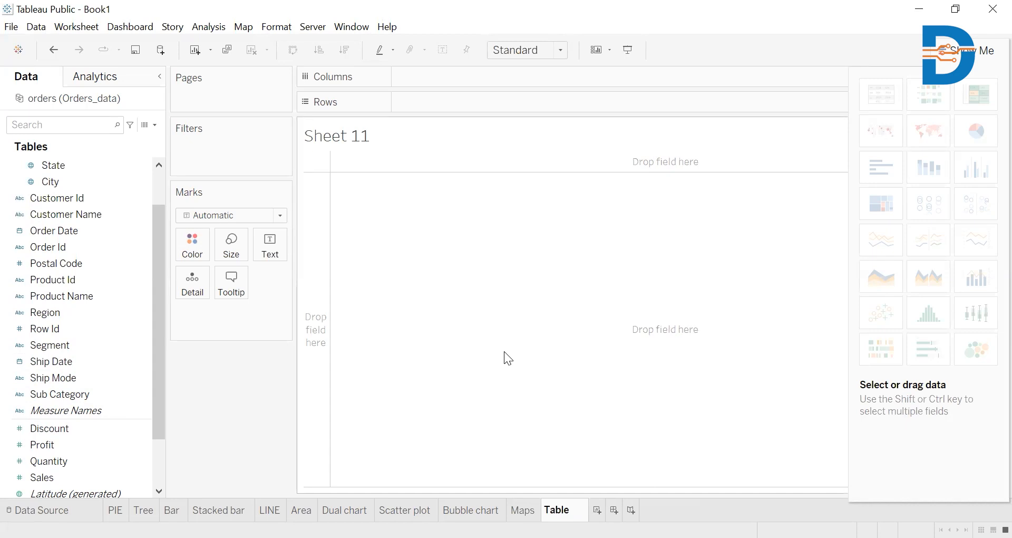
key(Return)
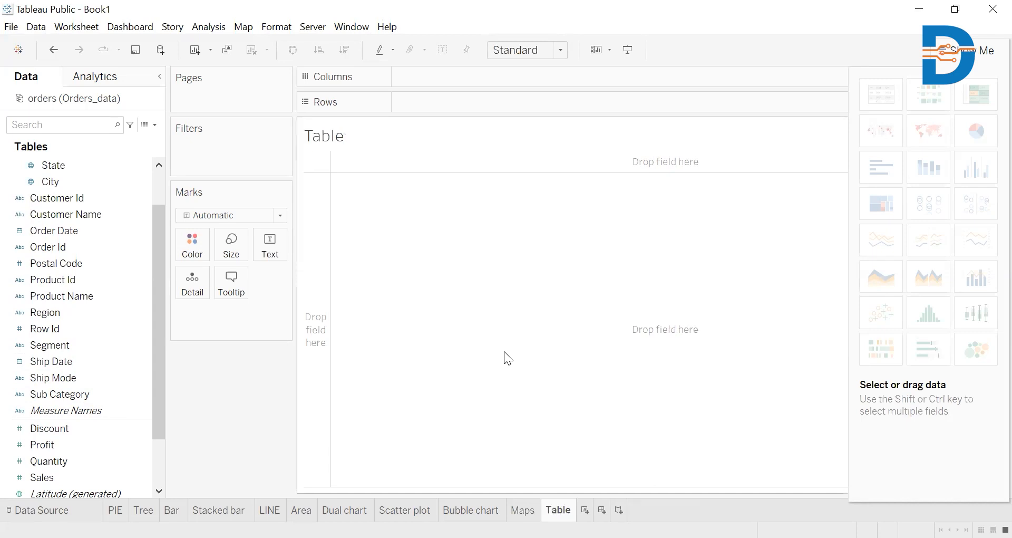
Step: Build a text table of Profit and Sales with one row per Sub Category
drag(157, 354, 170, 409)
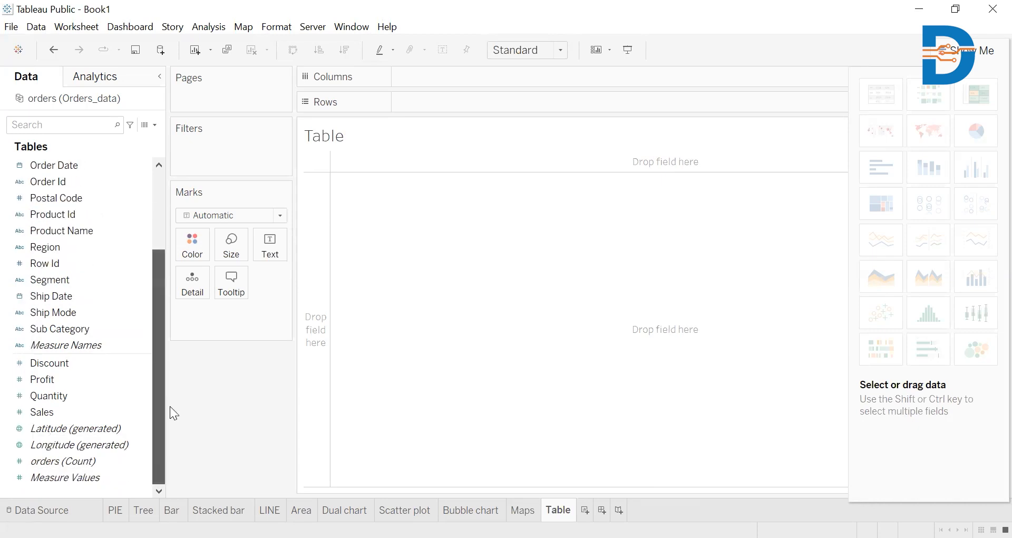
double_click(36, 329)
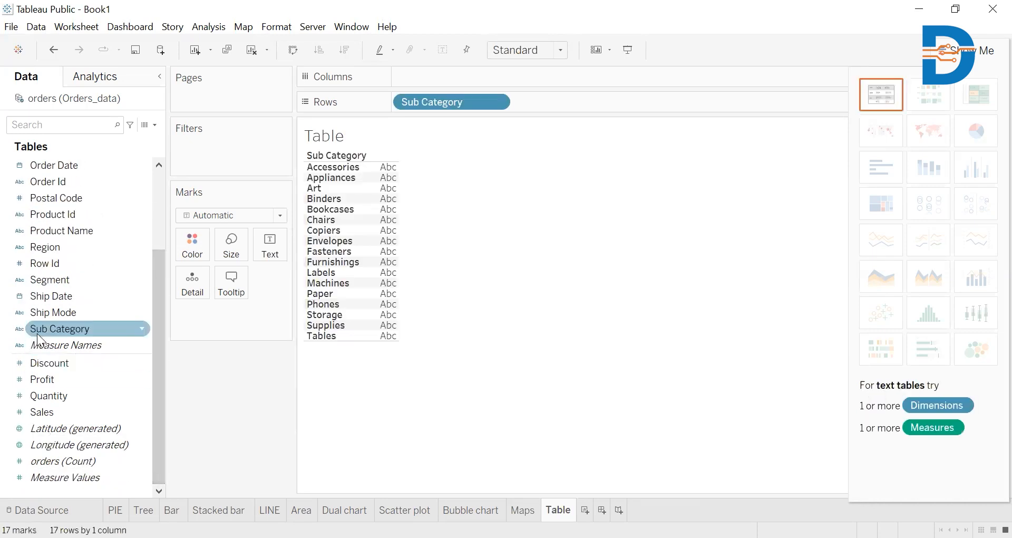
double_click(53, 376)
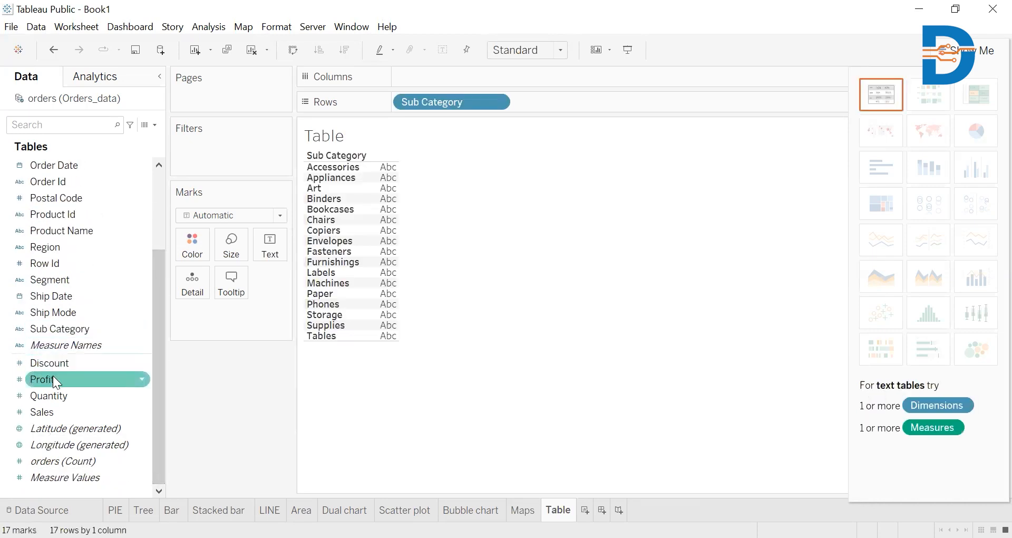
double_click(54, 412)
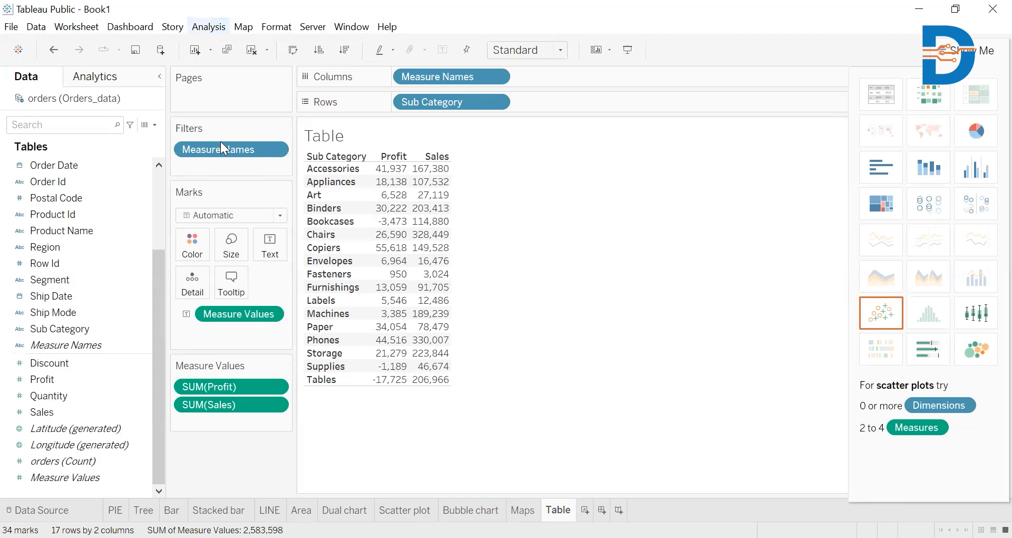
Step: Show column grand totals in the Profit and Sales table
key(alt+a)
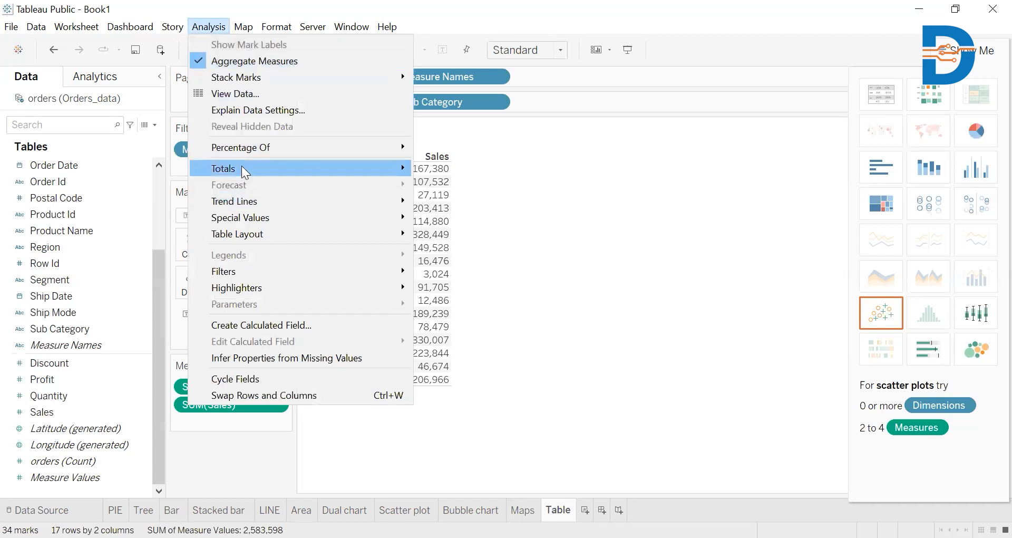
mouse_move(246, 170)
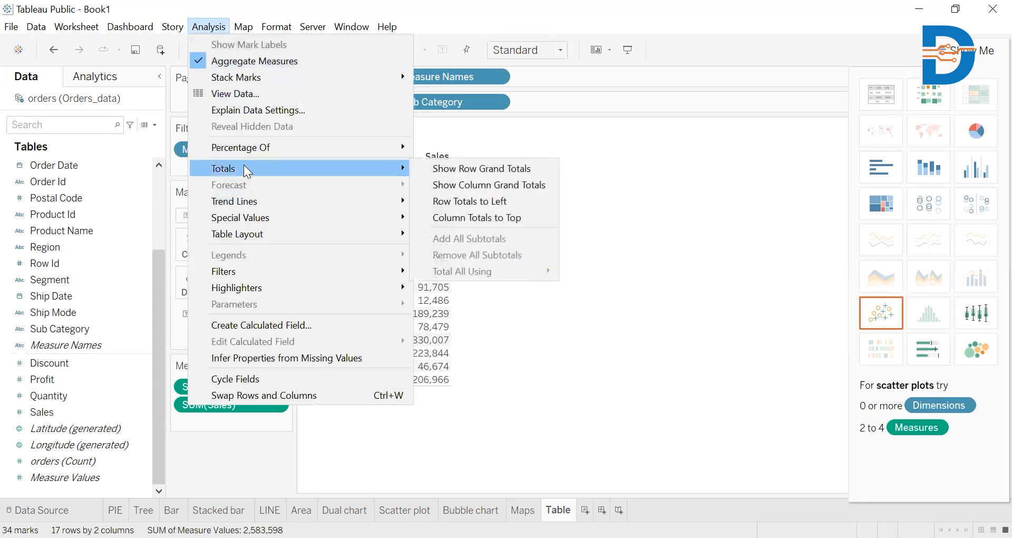
click(431, 187)
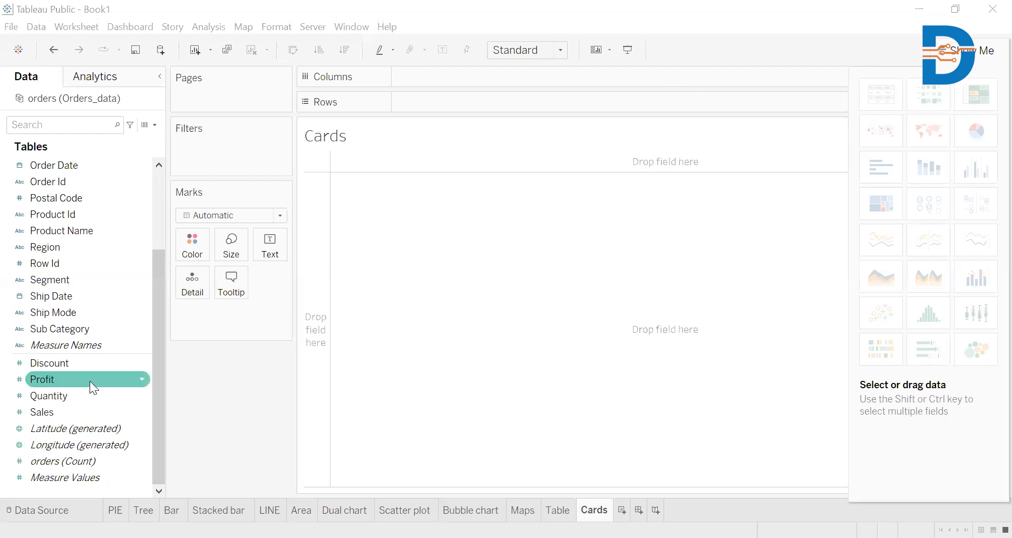
drag(85, 381, 619, 258)
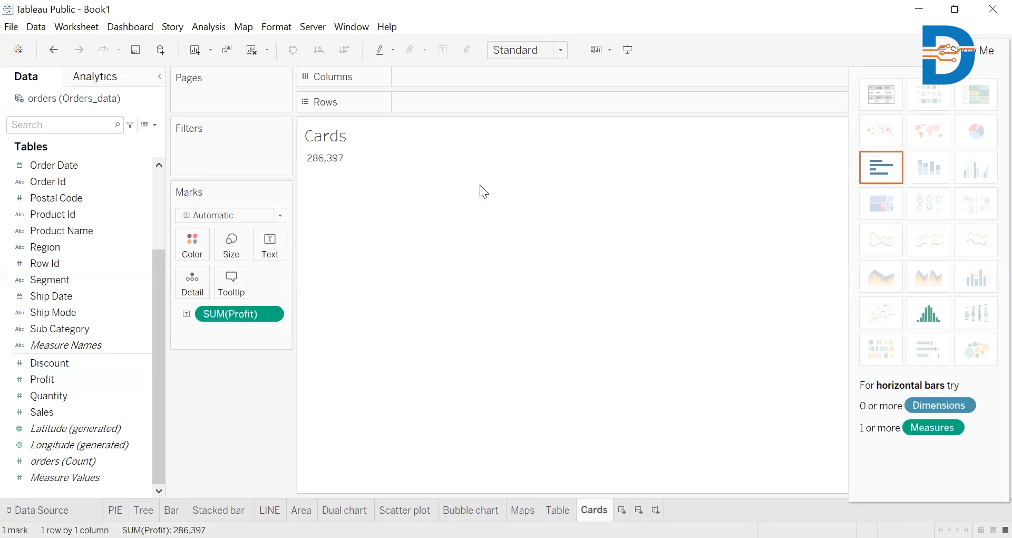
mouse_move(327, 163)
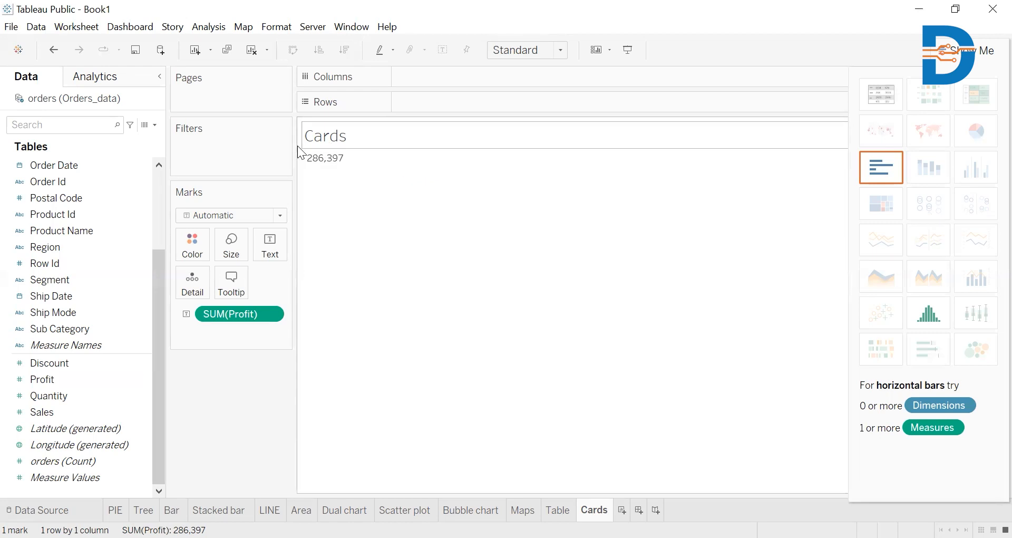
right_click(331, 158)
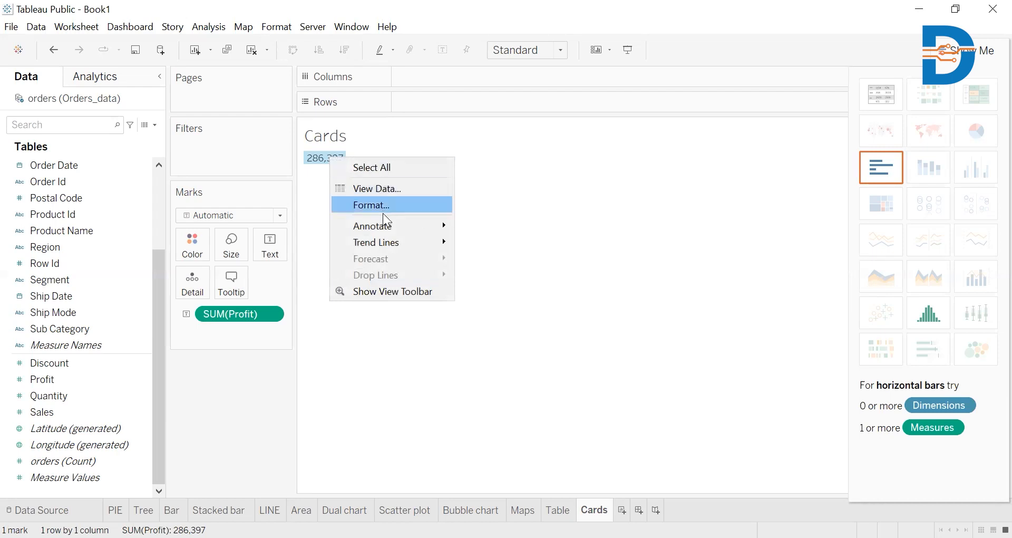
click(605, 256)
mouse_move(332, 161)
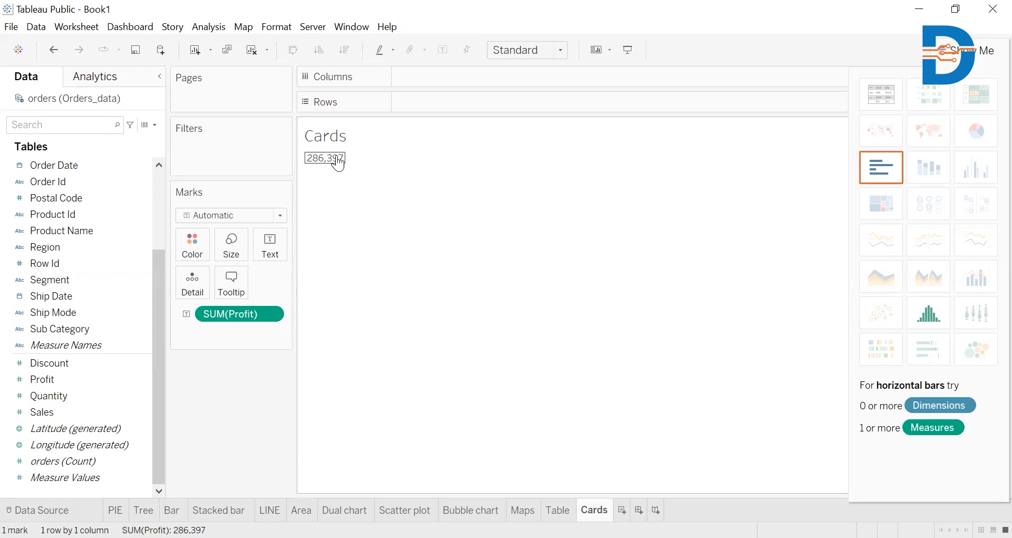
drag(231, 315, 61, 395)
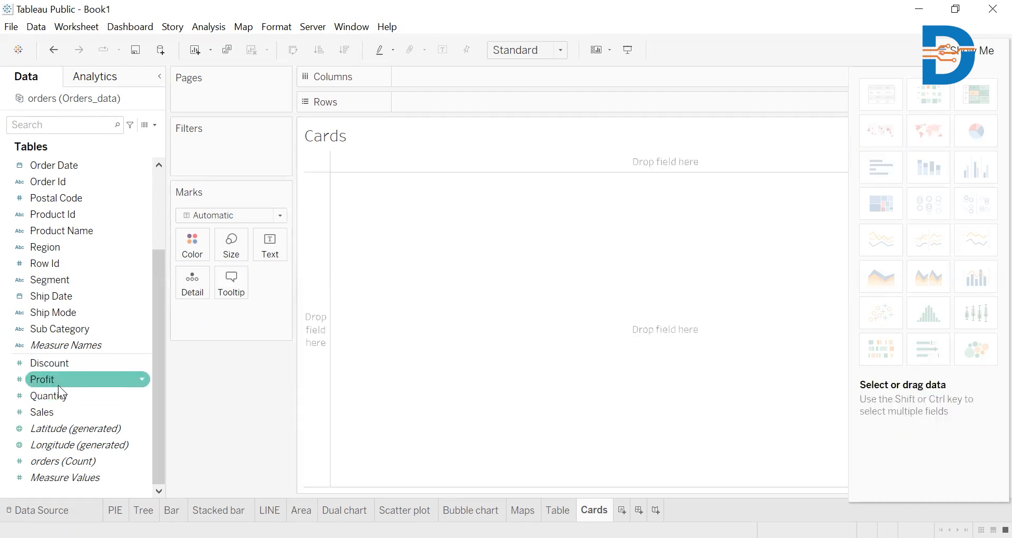
Step: Build a text table of the Profit, Sales and Quantity totals on the Cards worksheet
double_click(58, 385)
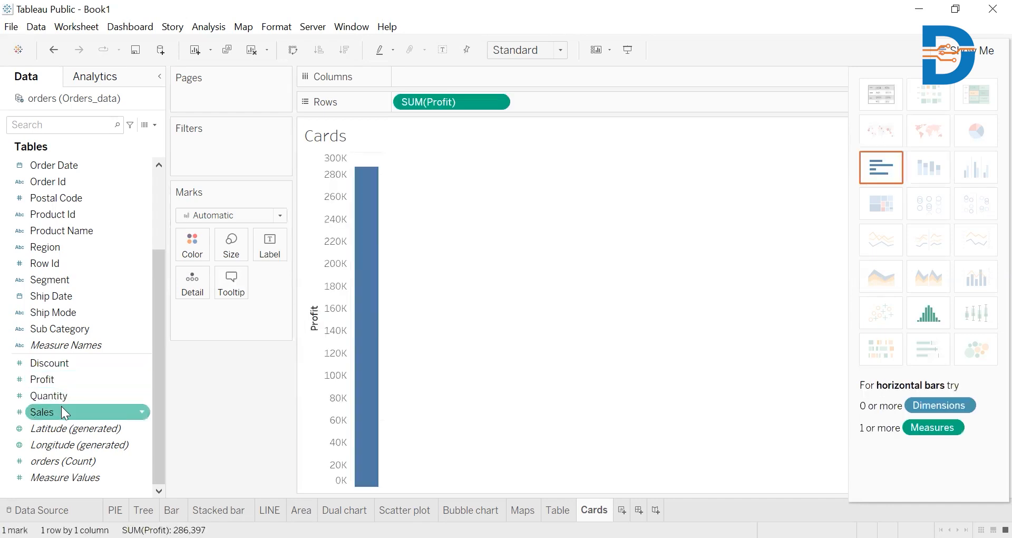
click(62, 406)
double_click(60, 394)
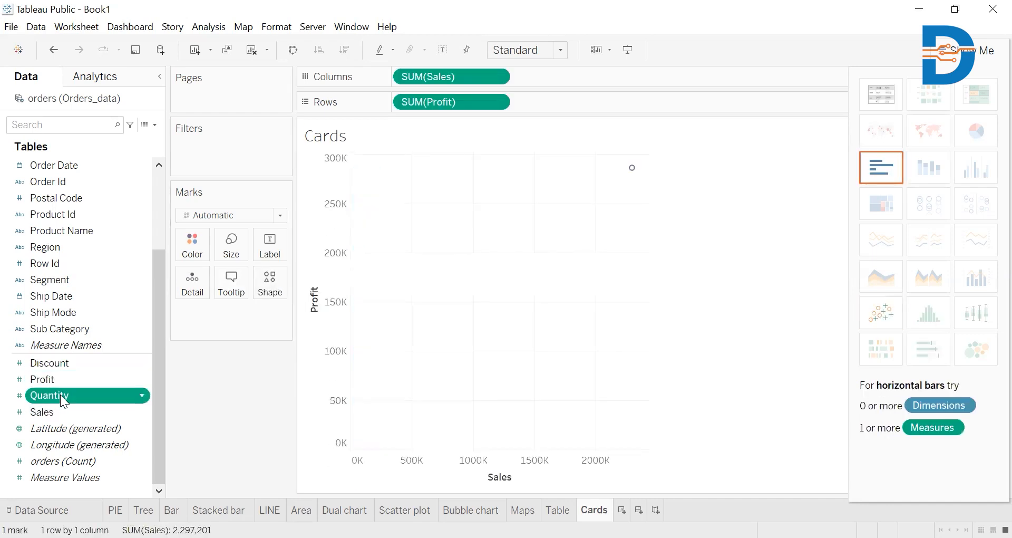
click(885, 96)
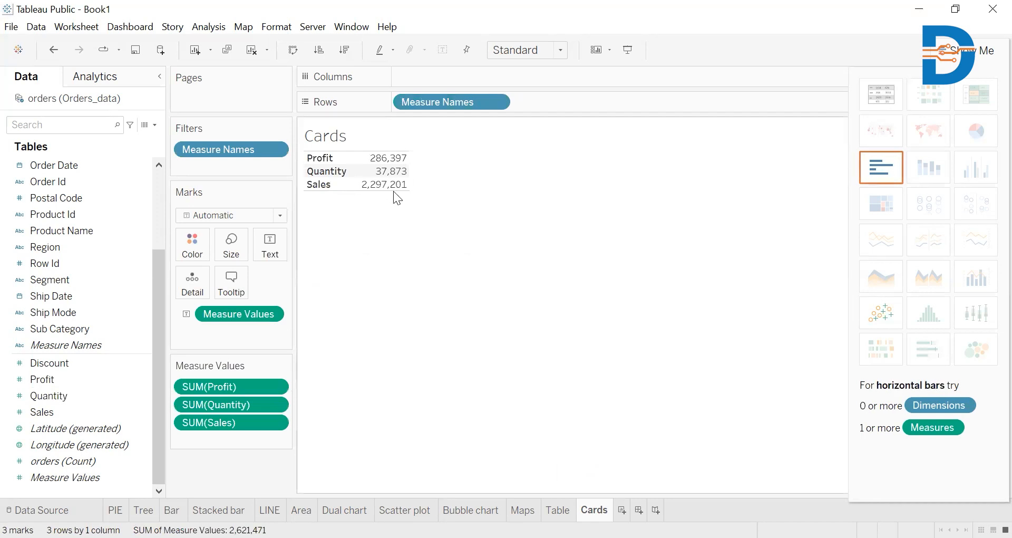
Step: Swap the rows and columns of the Cards table back and forth to compare both layouts
click(293, 52)
click(293, 51)
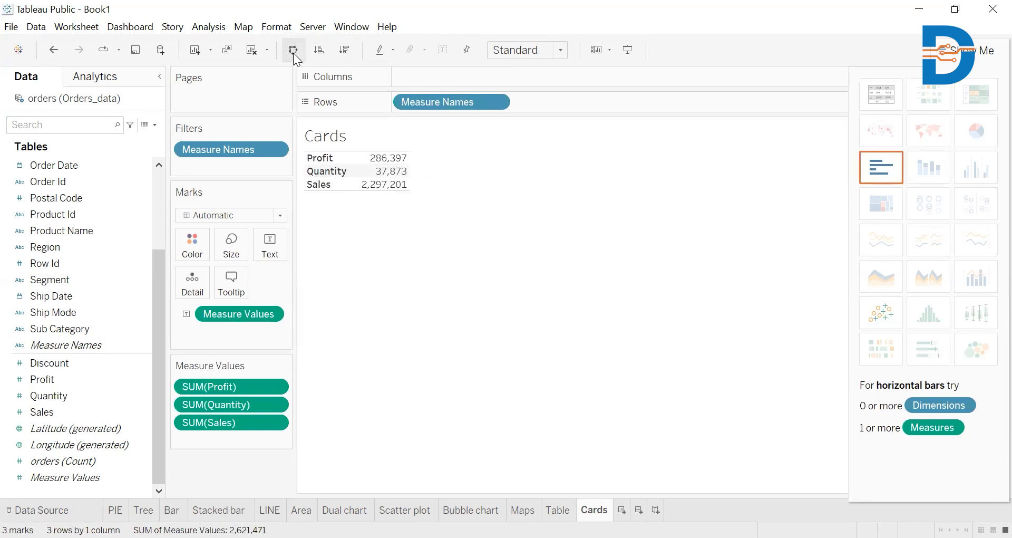
click(293, 52)
click(293, 52)
click(294, 53)
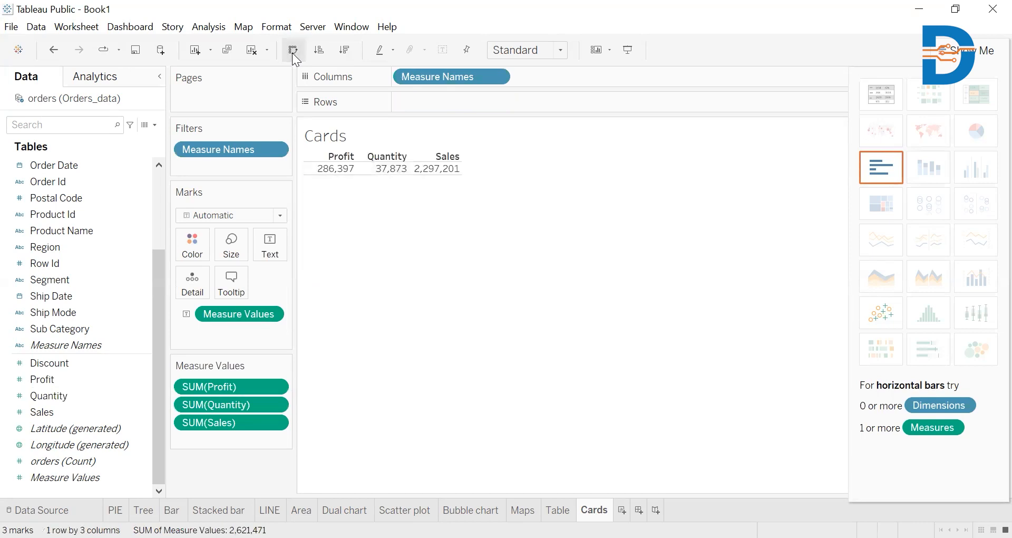
click(293, 53)
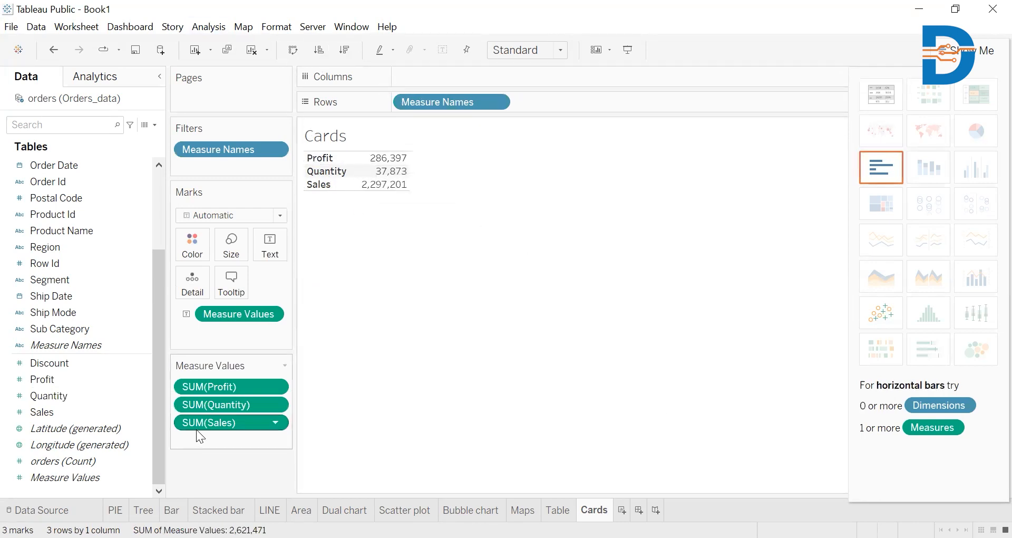
Step: Remove the Sales, Quantity and Profit measures from the Cards worksheet
key(Delete)
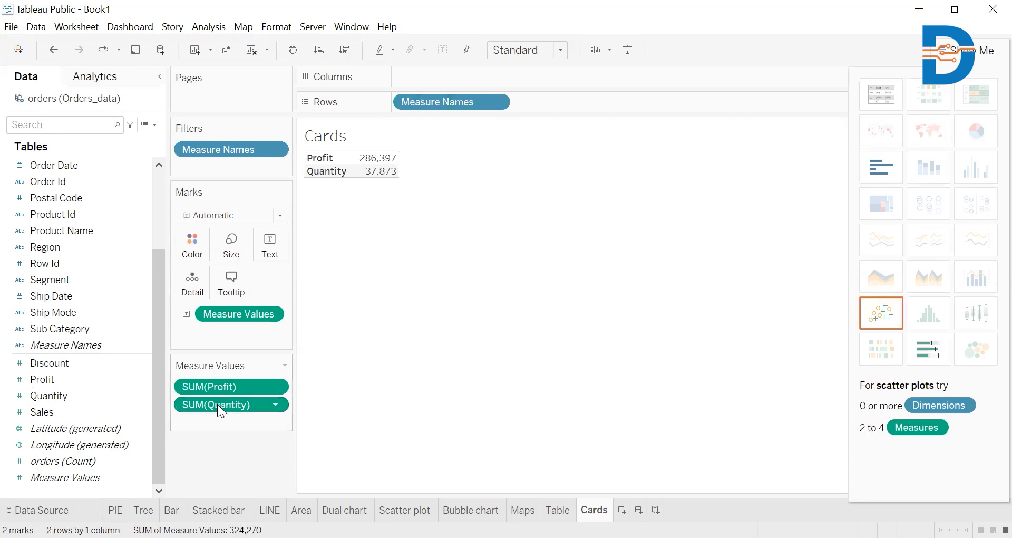
key(Delete)
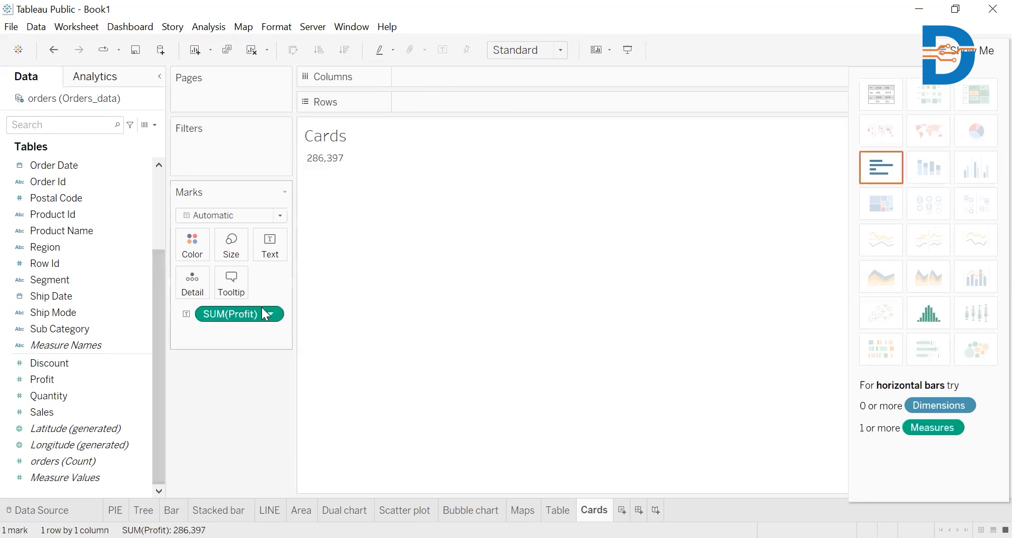
key(Delete)
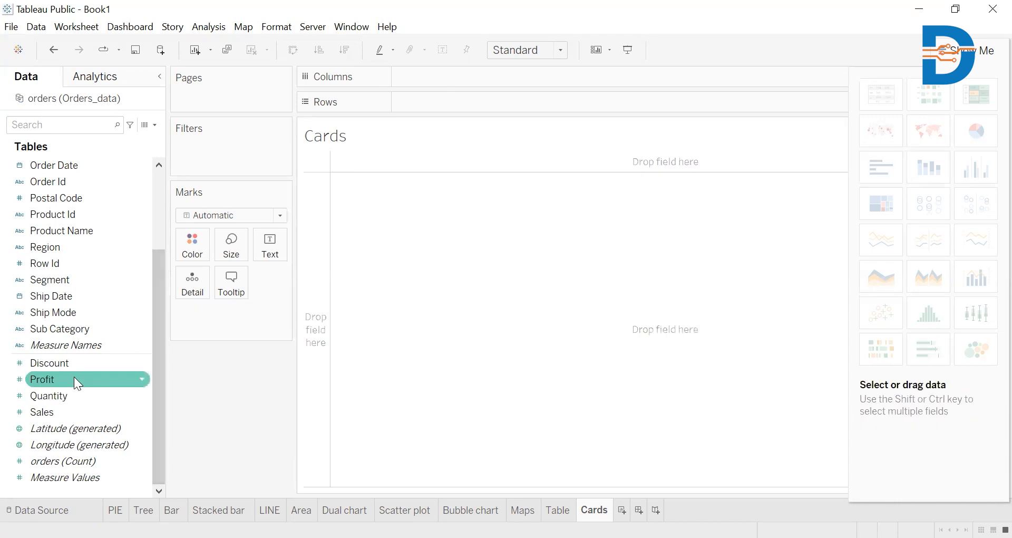
Step: Rebuild the Cards text table with Profit, Quantity and Sales, laid out with Measure Names on columns
double_click(74, 378)
double_click(78, 397)
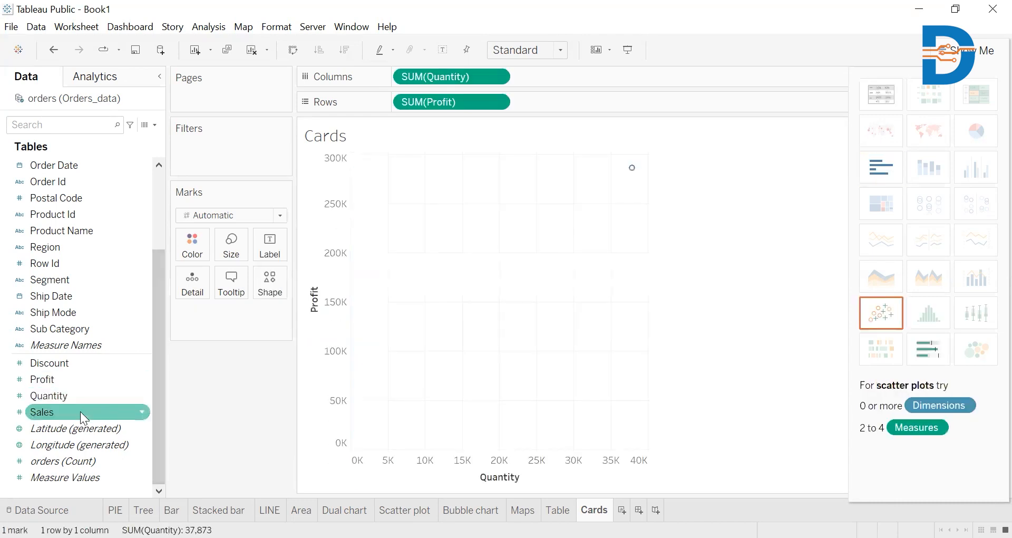
double_click(80, 411)
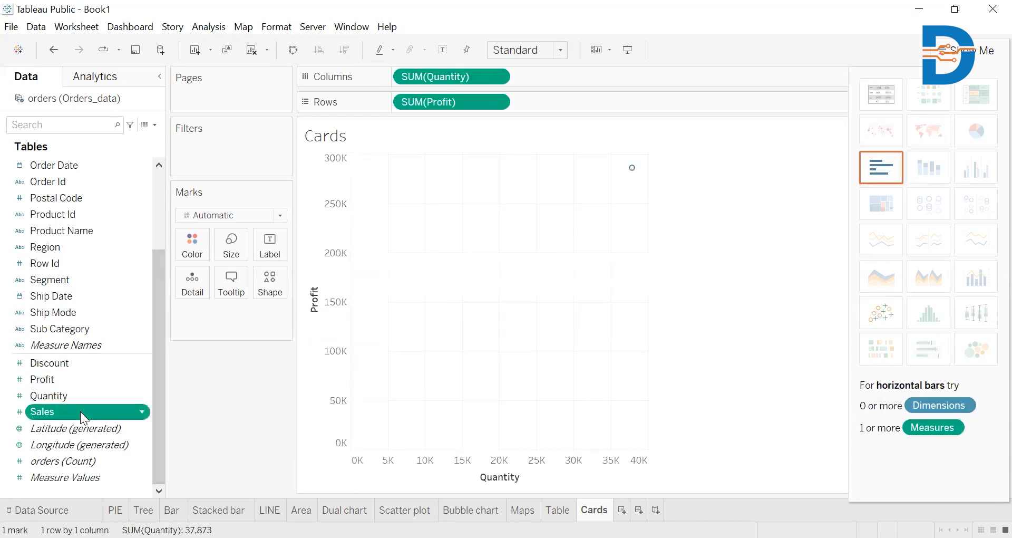
click(890, 96)
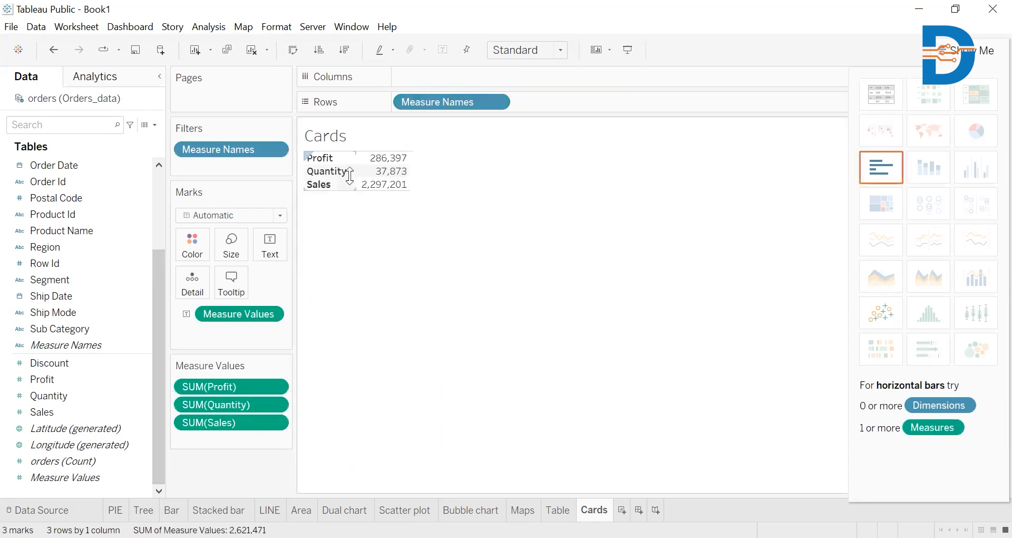
click(293, 51)
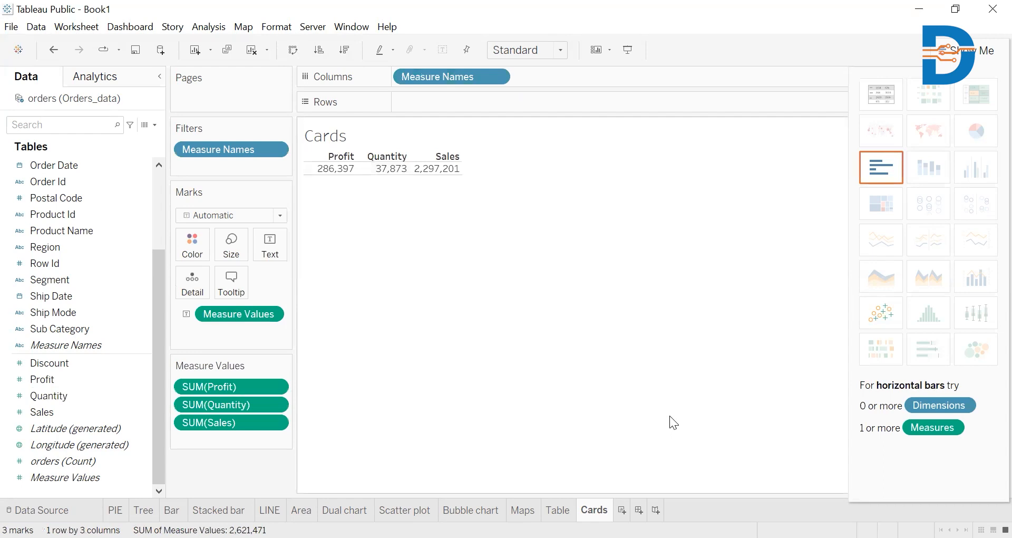
Step: Add a new worksheet and name it Filters
click(622, 510)
right_click(623, 510)
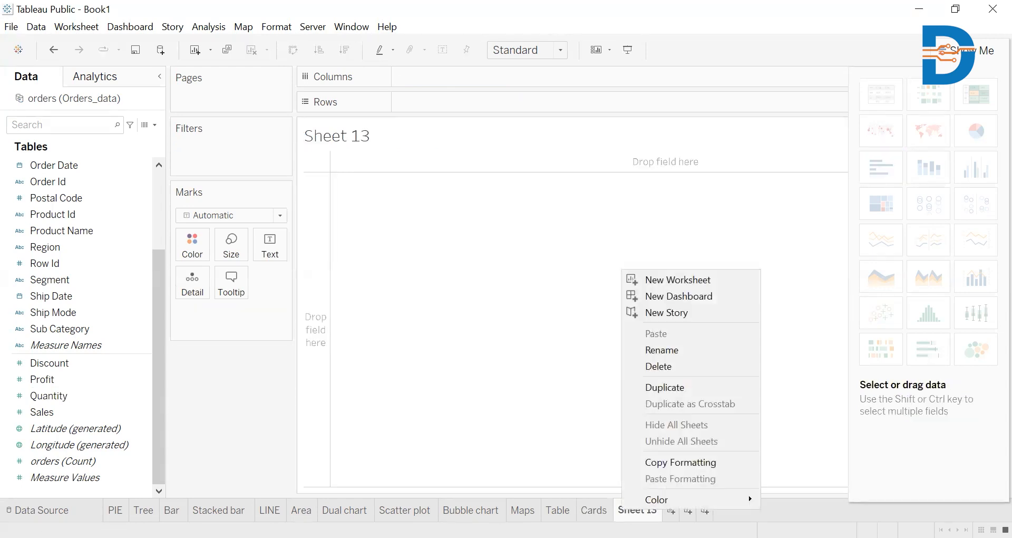
click(662, 351)
text(Filters)
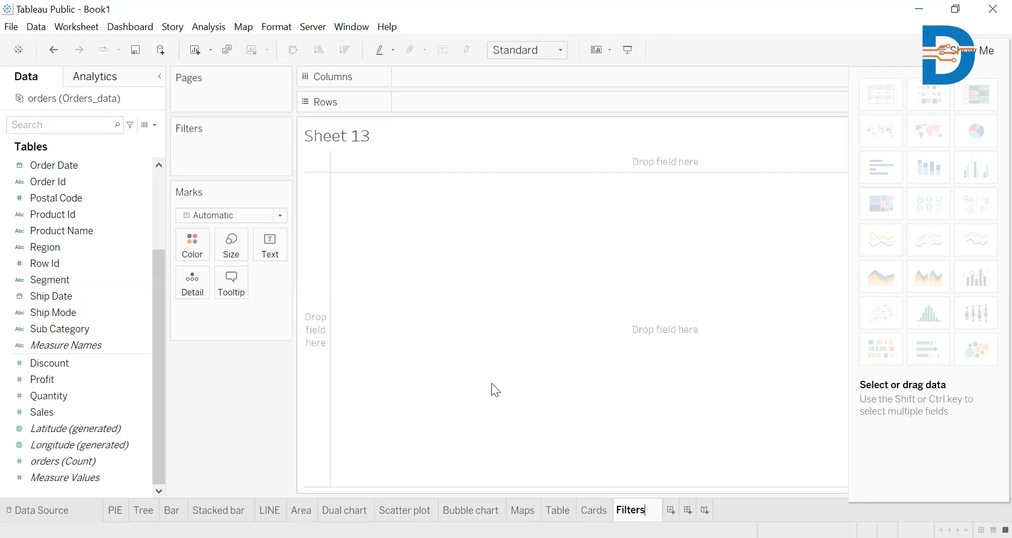
Step: Build a horizontal bar chart of Sales by Sub Category on the Filters worksheet
double_click(67, 324)
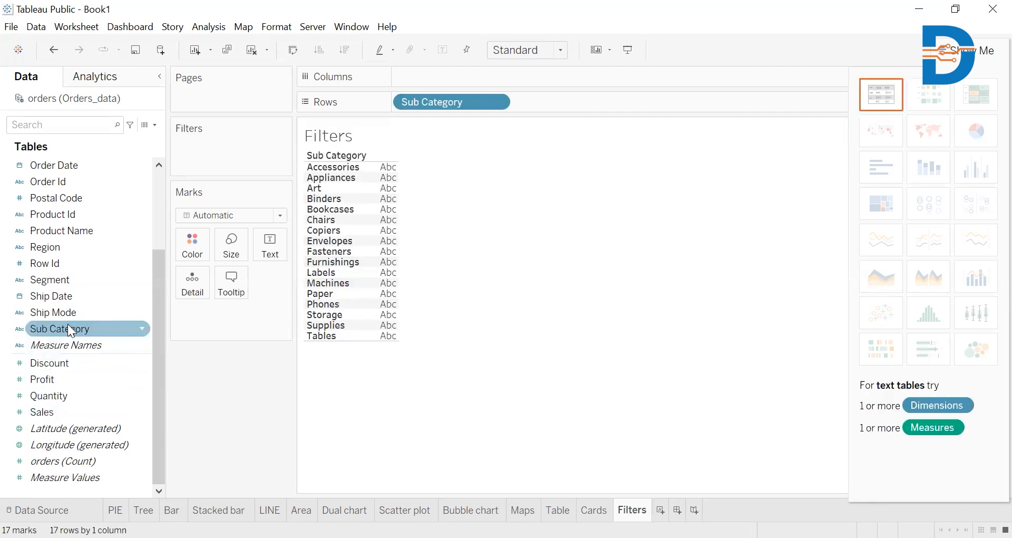
double_click(52, 413)
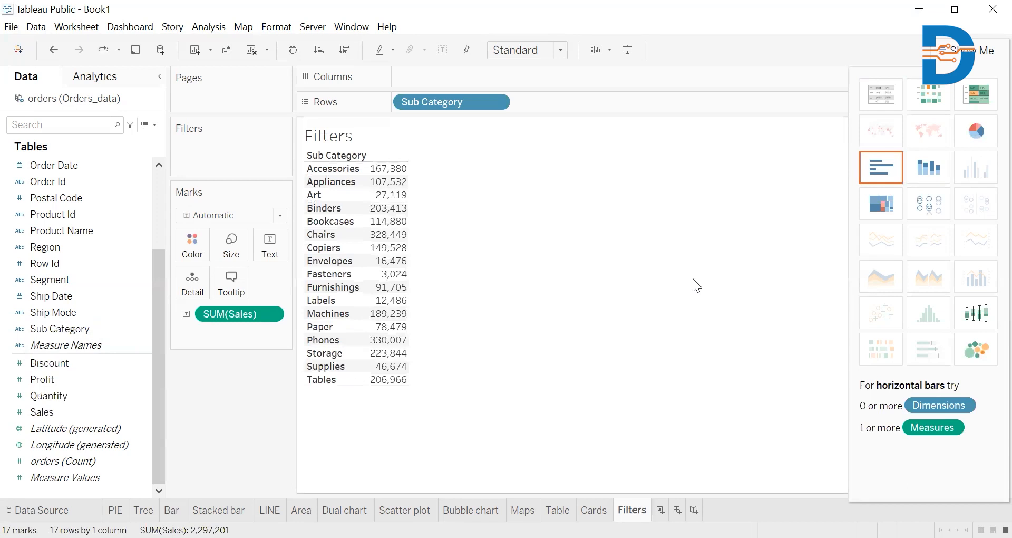
click(900, 159)
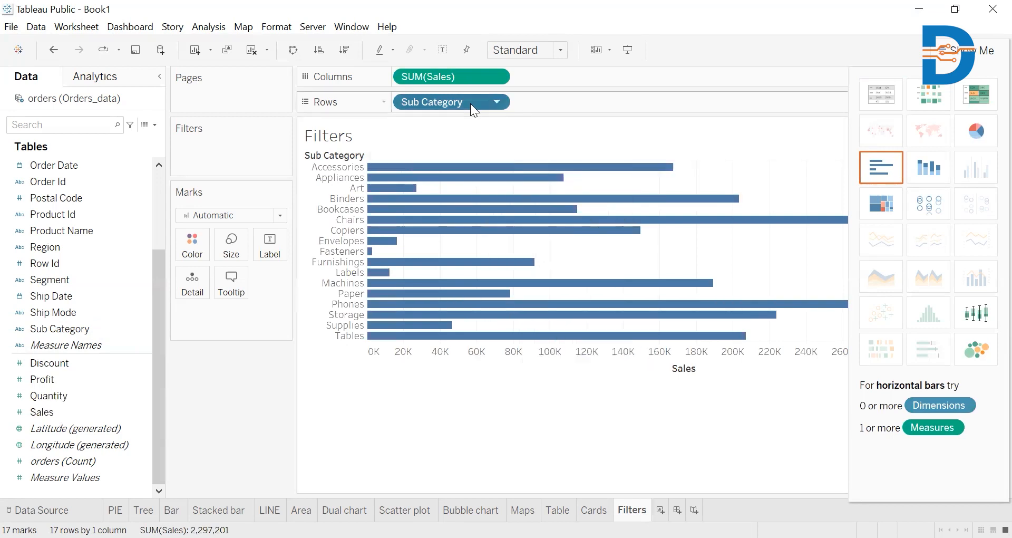
Step: Make the bars vertical with Sub Category on columns and Sales on rows, and hide the chart type suggestions
drag(563, 85, 458, 95)
key(ctrl+z)
drag(556, 77, 469, 109)
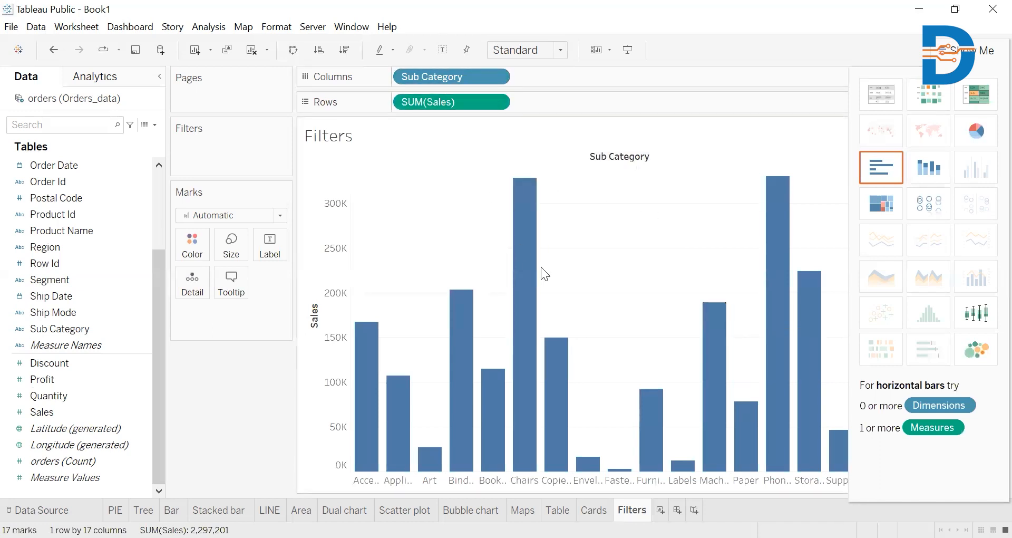
mouse_move(779, 339)
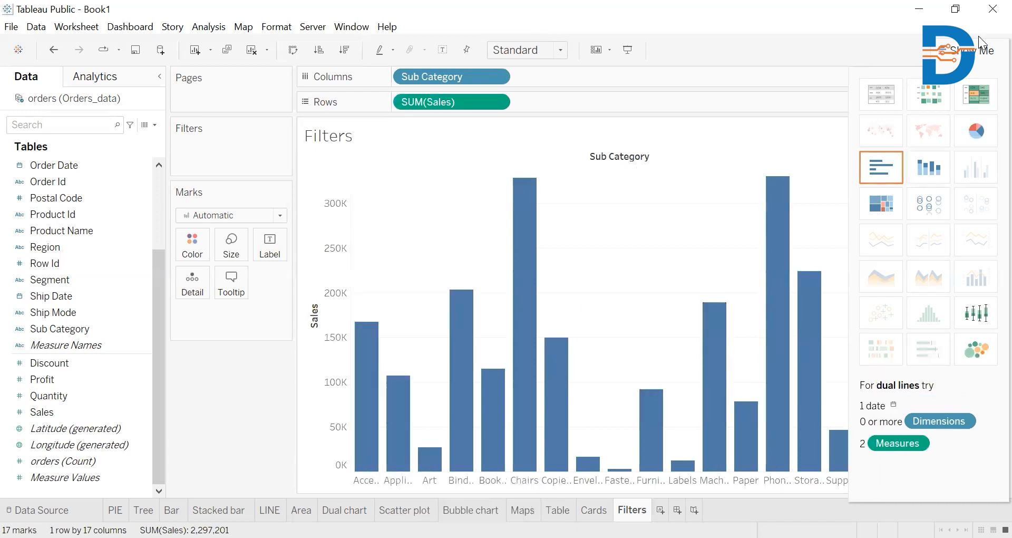
click(976, 52)
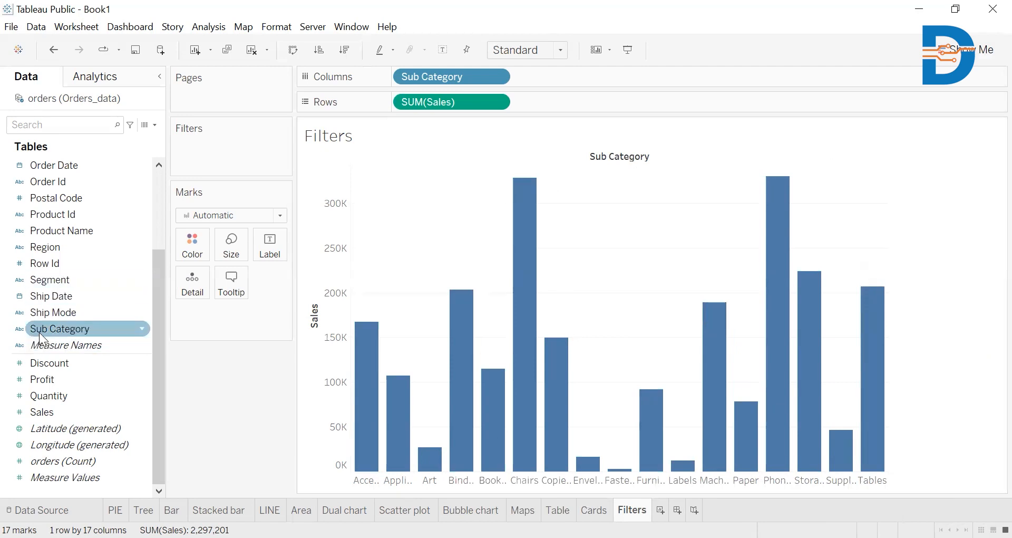
Step: Filter Sub Category to the top 5 by sum of Sales
drag(39, 332, 209, 137)
click(209, 137)
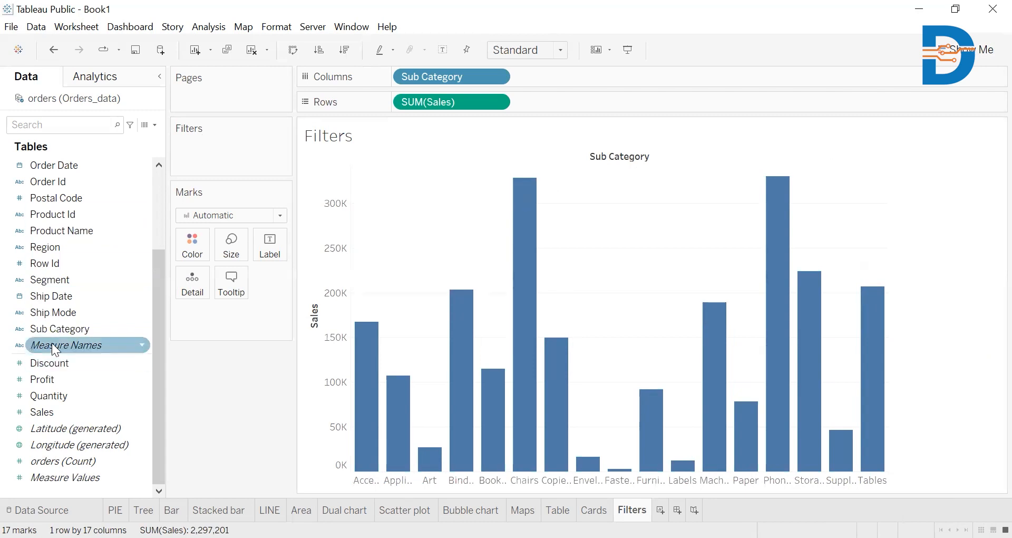
drag(58, 330, 205, 148)
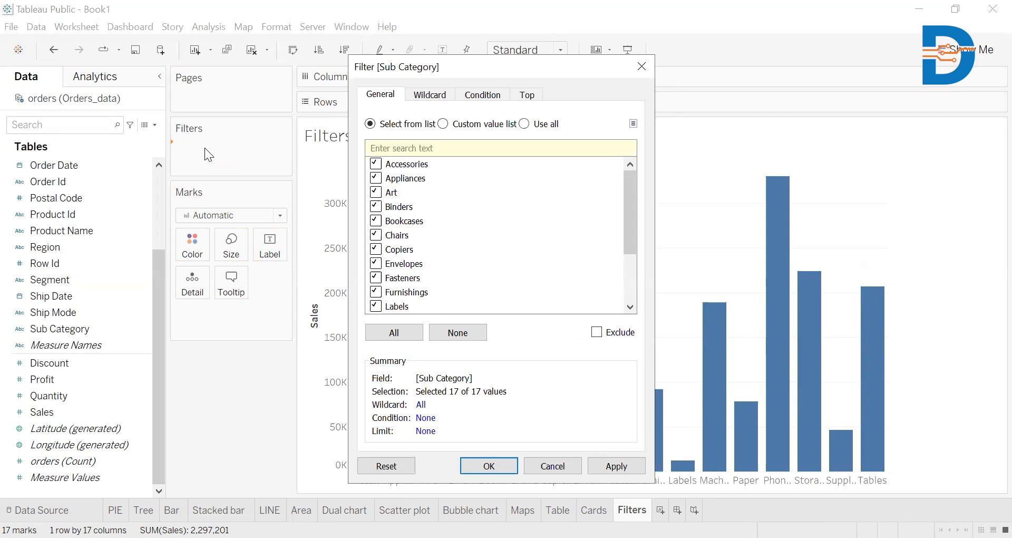
click(528, 96)
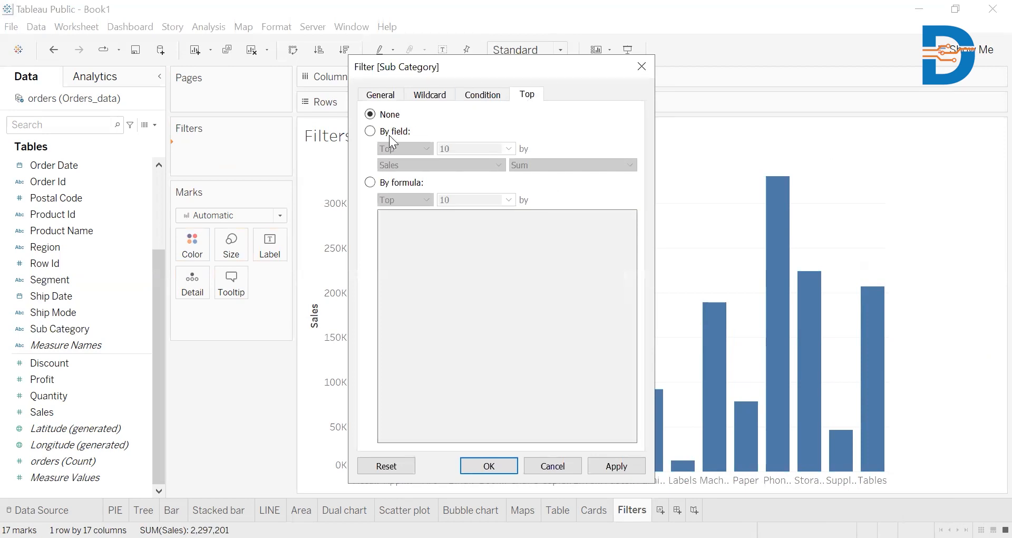
click(370, 132)
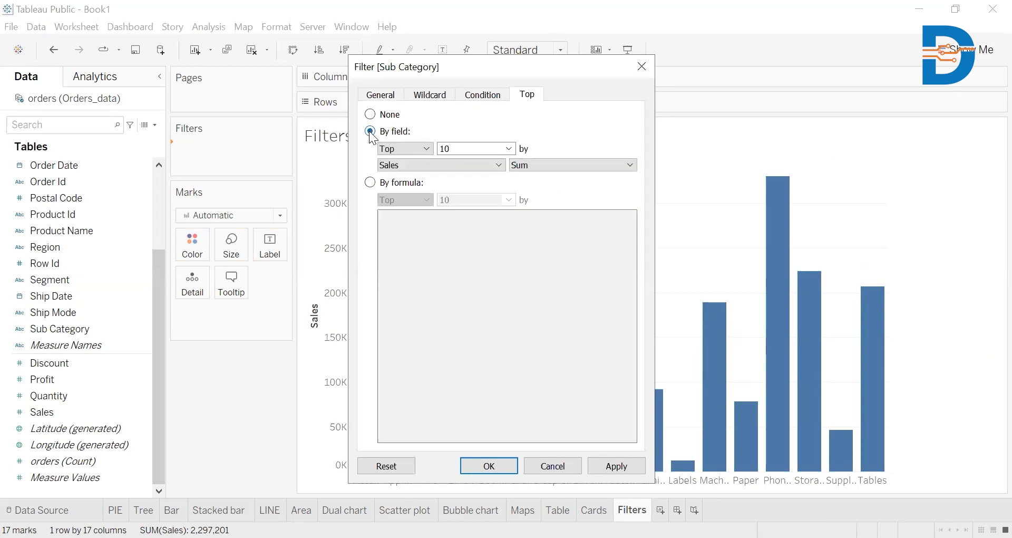
click(508, 150)
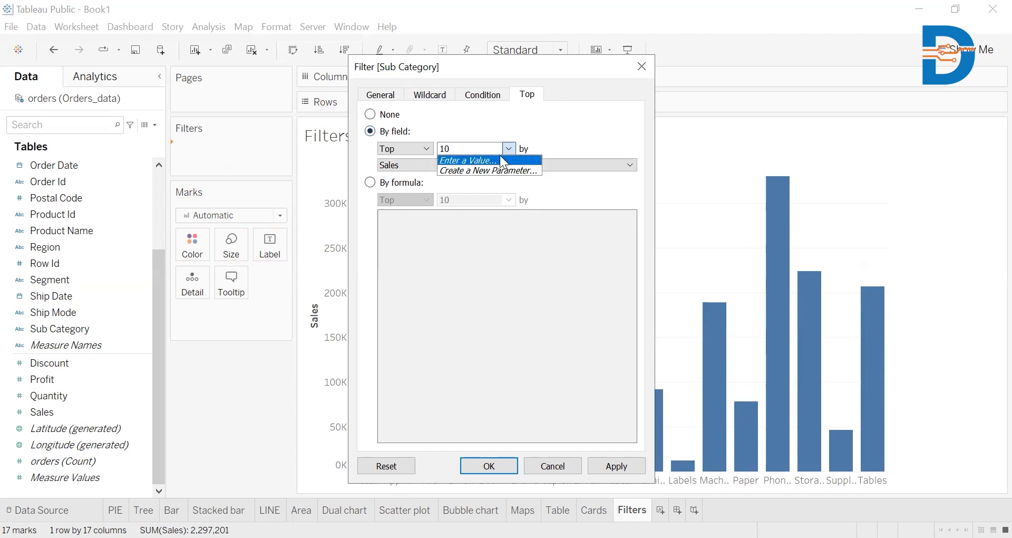
click(454, 145)
text(5)
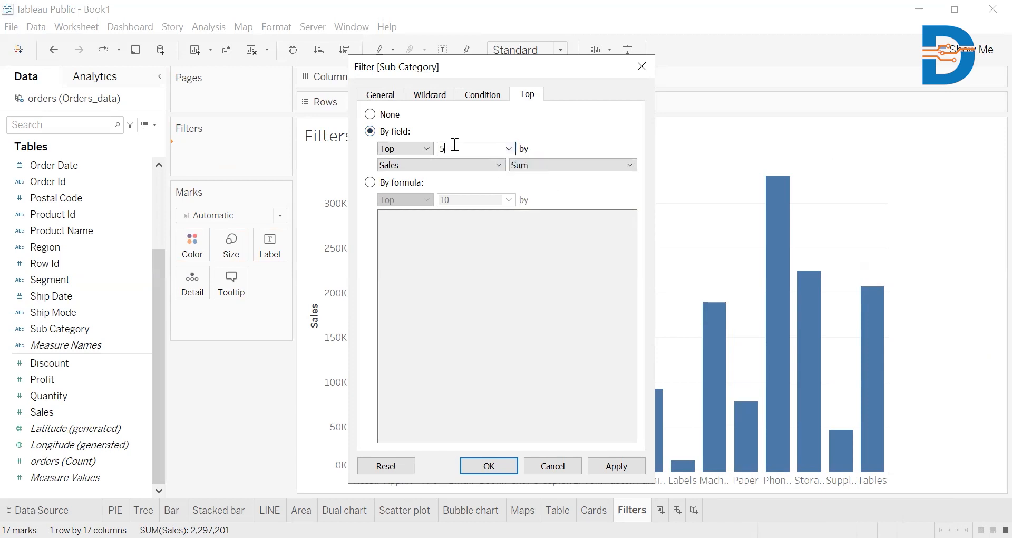
click(489, 466)
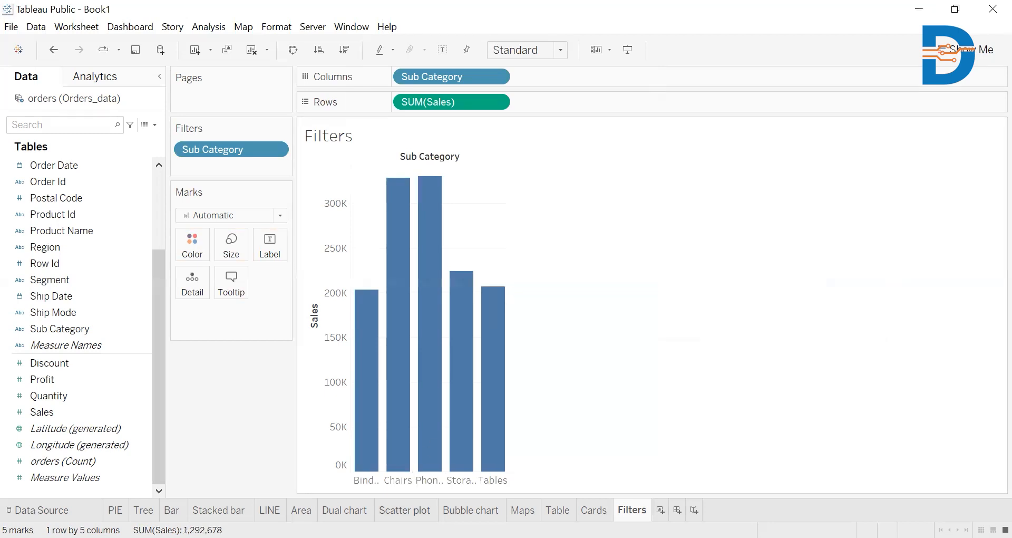
Step: Review the finished worksheets in turn, from Dual chart through Filters
click(345, 510)
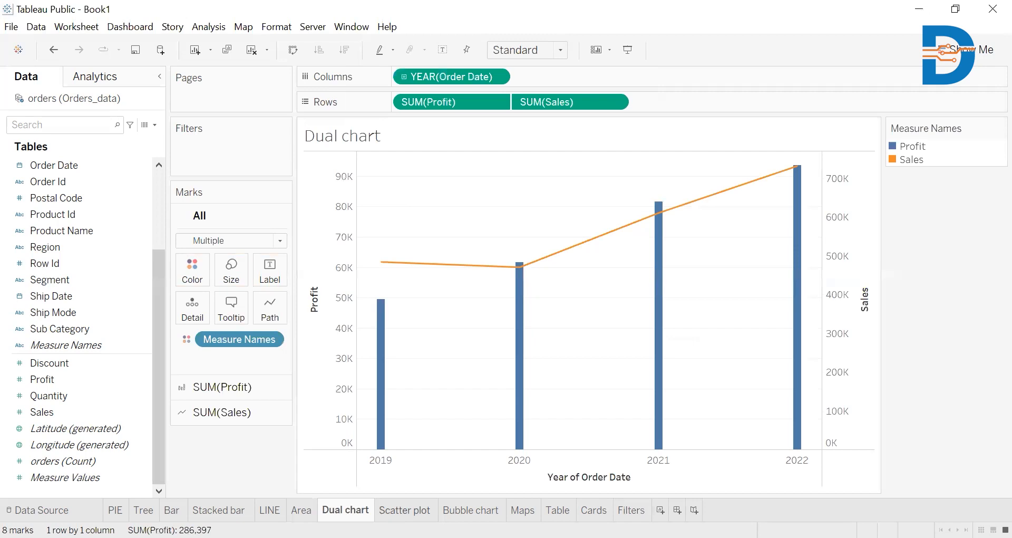
click(405, 510)
click(471, 510)
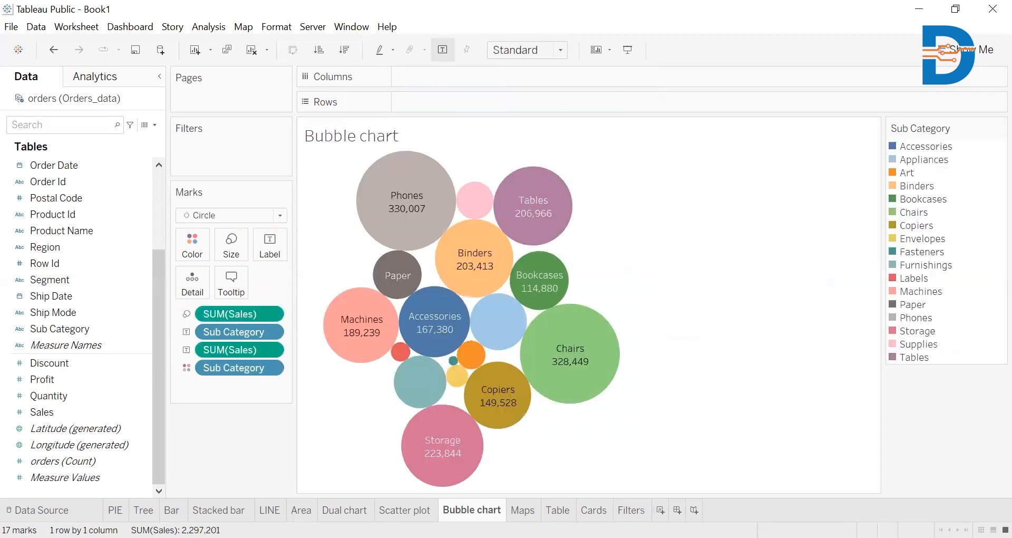
click(523, 510)
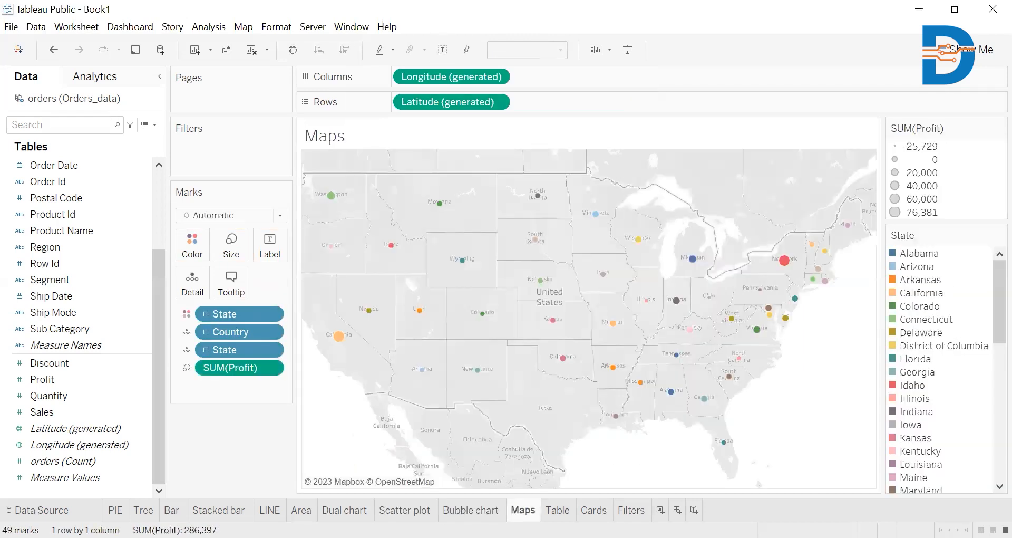
click(557, 510)
click(594, 510)
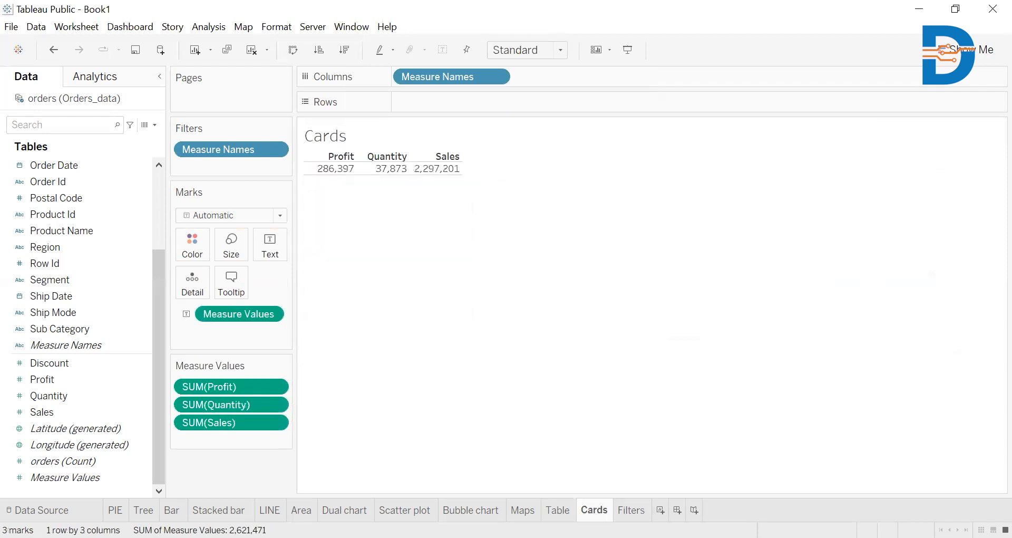
click(632, 510)
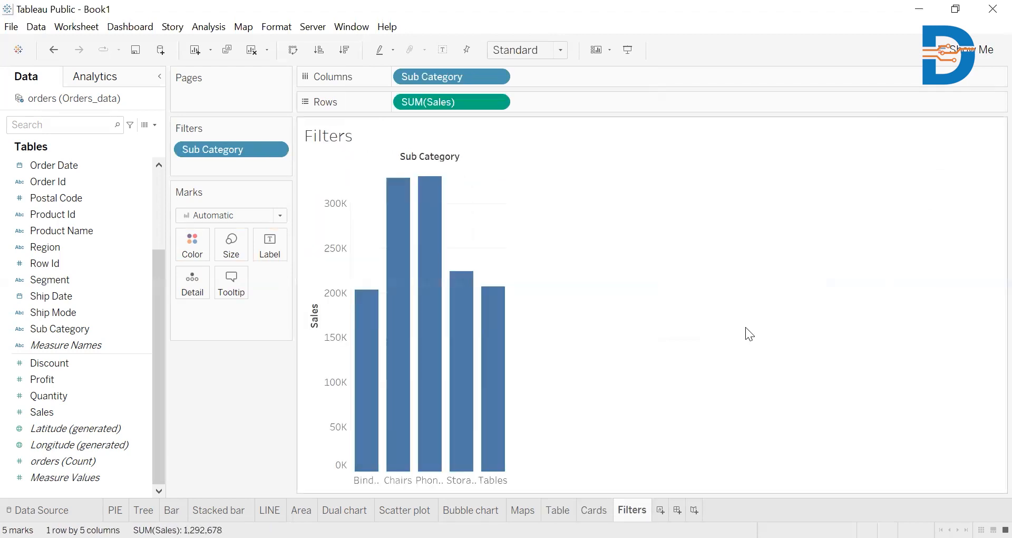